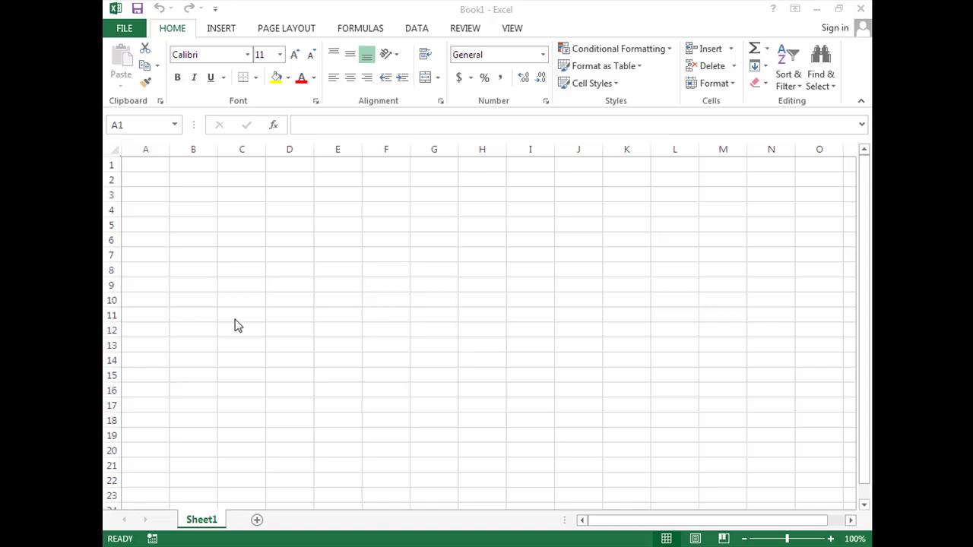
# Enable the Developer tab in Options' Customize Ribbon settings and switch to it.
pyautogui.click(124, 28)
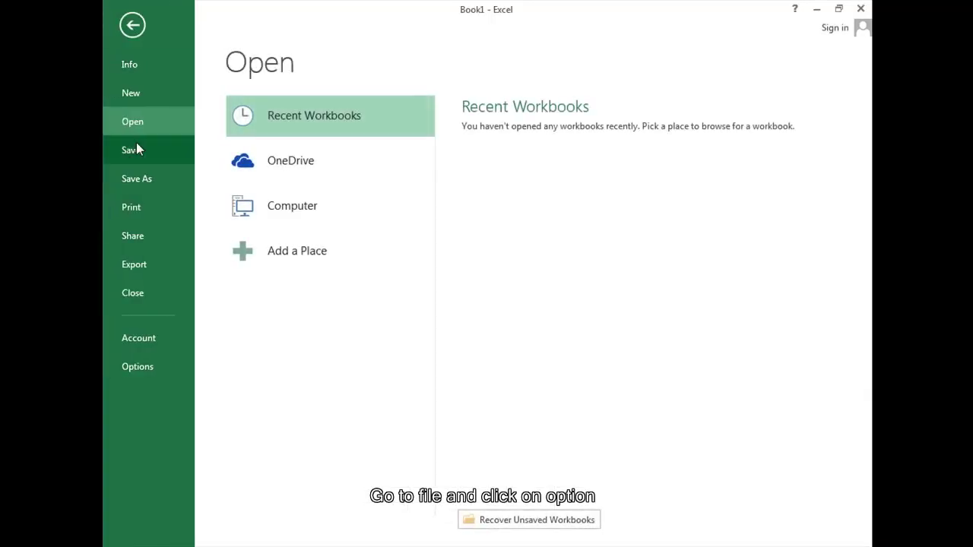
pyautogui.click(154, 368)
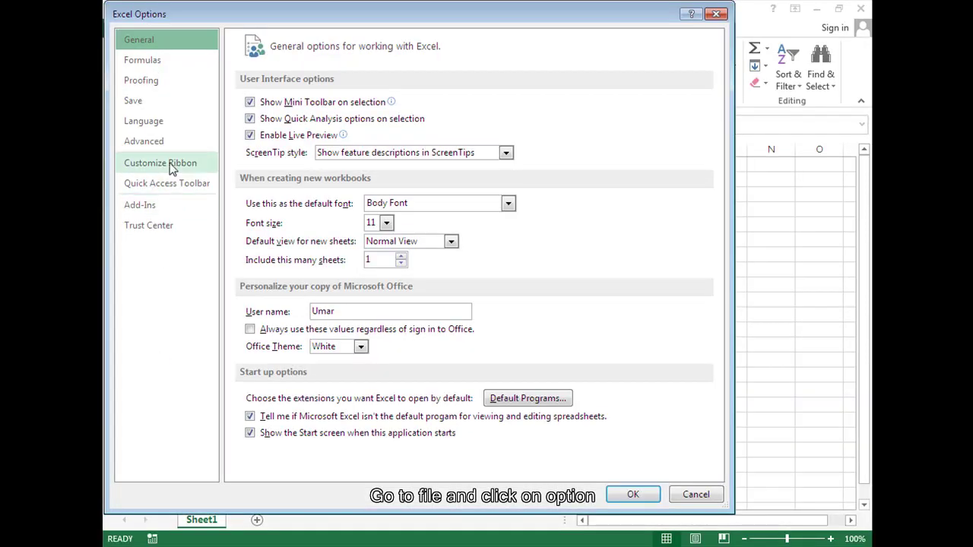
pyautogui.click(171, 165)
pyautogui.click(517, 313)
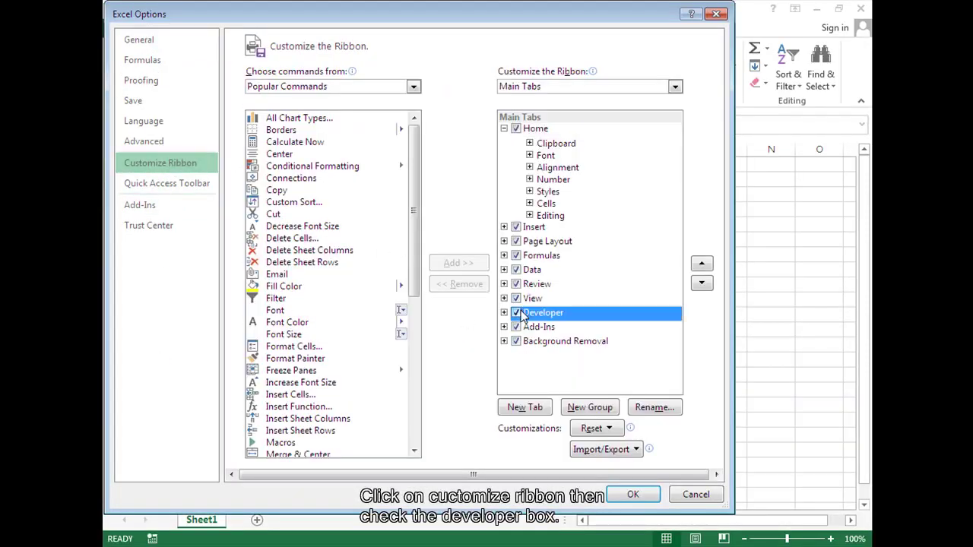
pyautogui.click(631, 494)
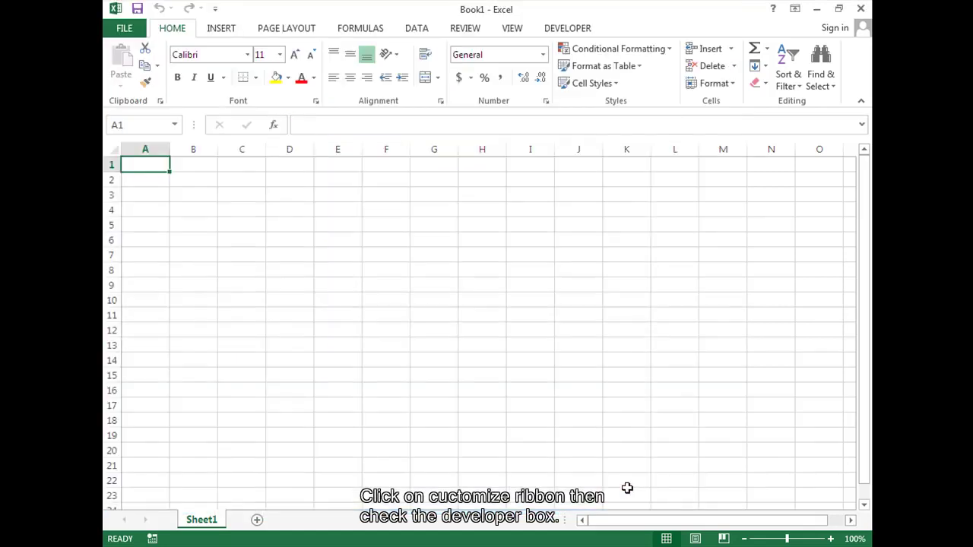
pyautogui.click(300, 200)
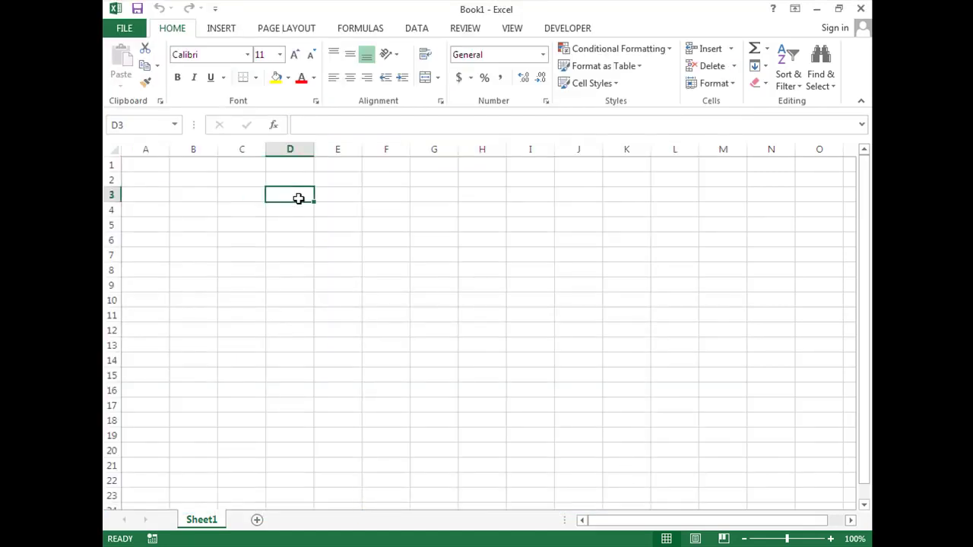
pyautogui.click(564, 34)
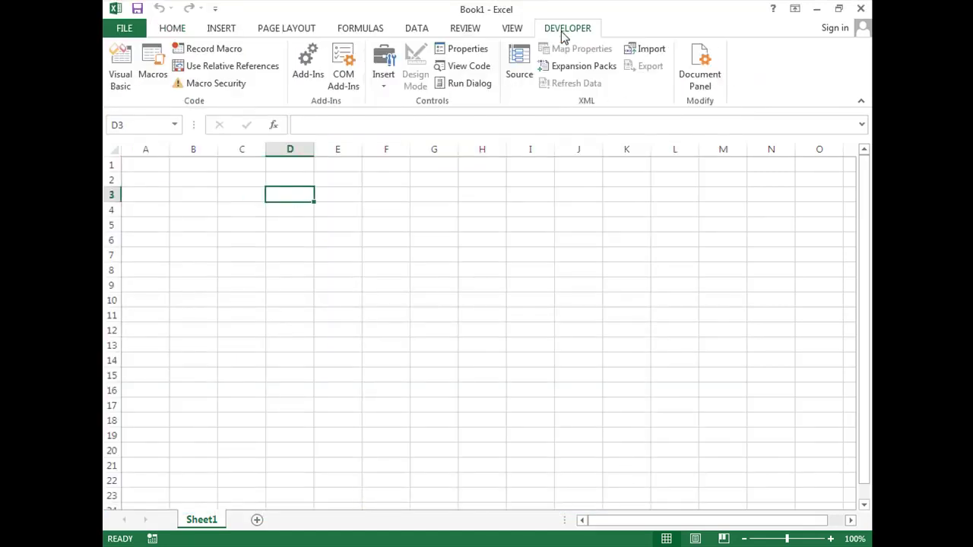
# In the VBA editor, insert a new UserForm1 and enlarge it to height 221.25.
pyautogui.click(124, 75)
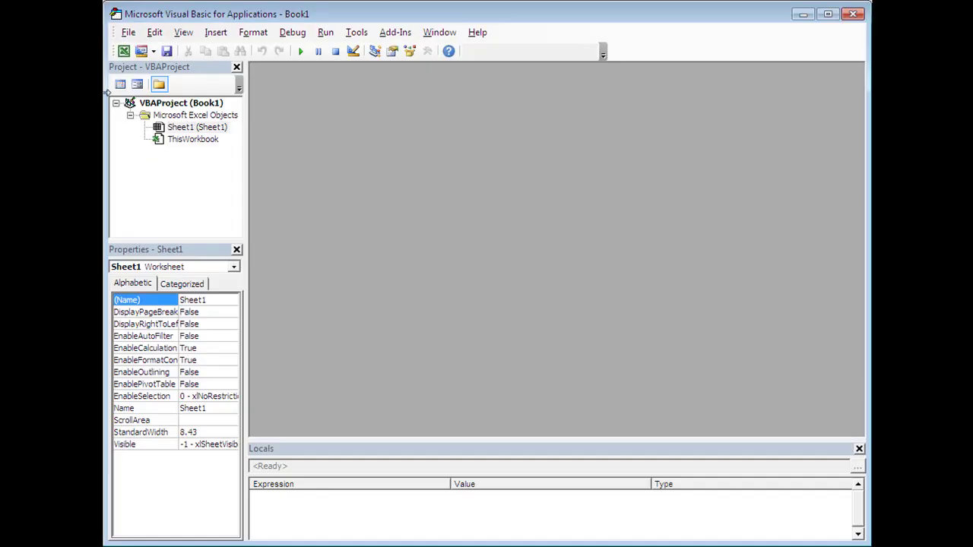
pyautogui.click(221, 31)
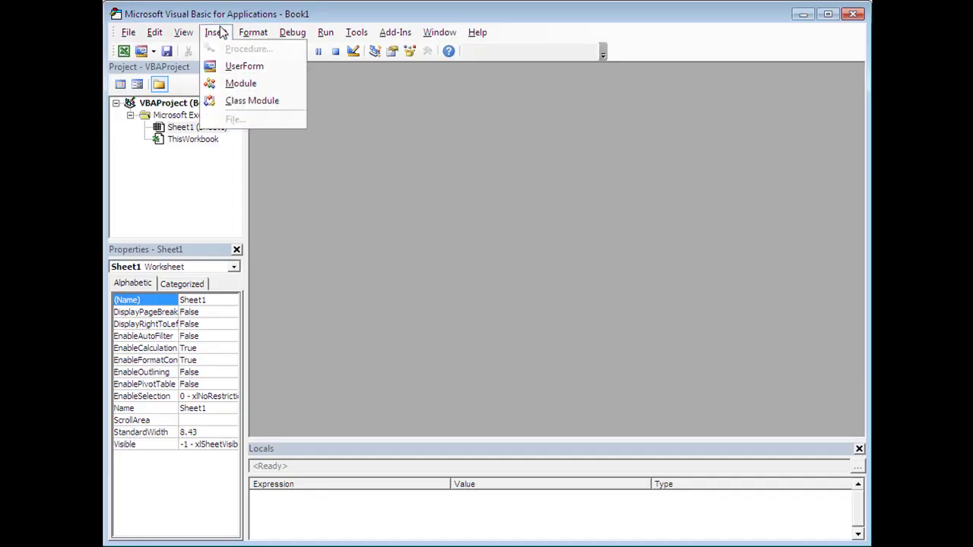
pyautogui.click(236, 66)
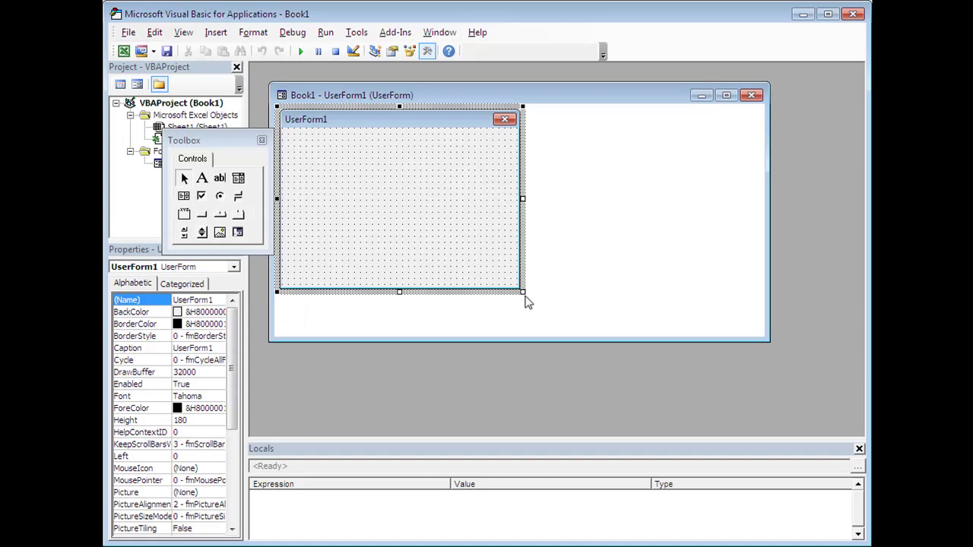
pyautogui.moveTo(522, 292); pyautogui.dragTo(682, 333)
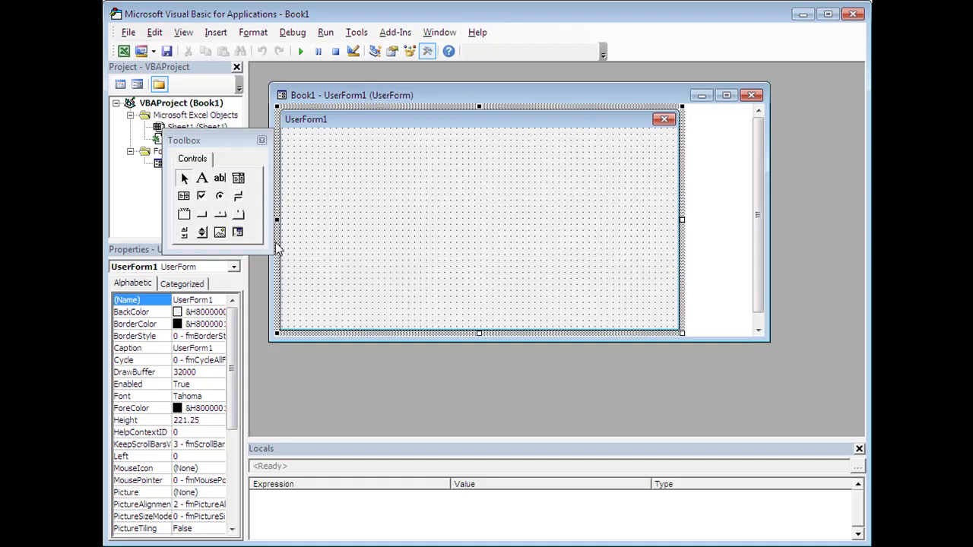
# Draw Label1 at the top-left of UserForm1.
pyautogui.click(202, 178)
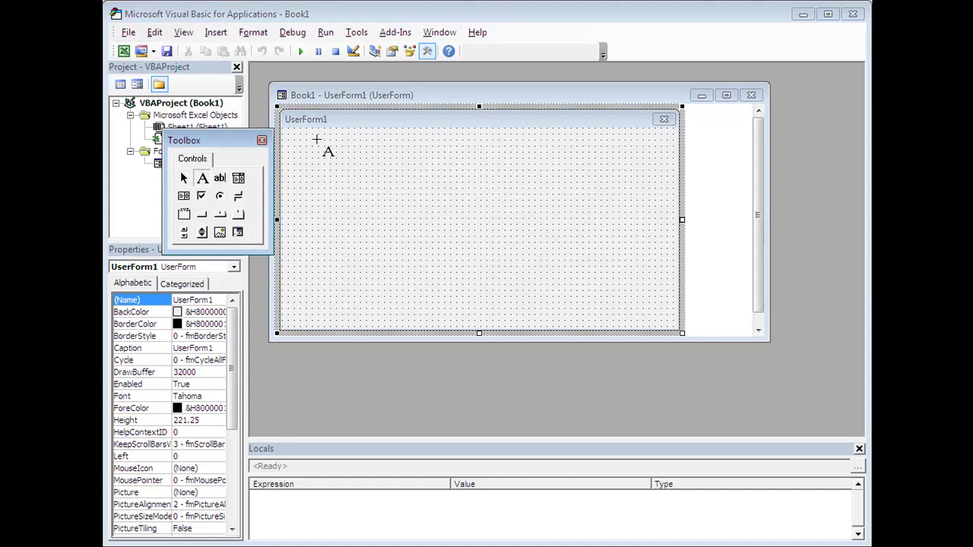
pyautogui.moveTo(304, 143); pyautogui.dragTo(414, 162)
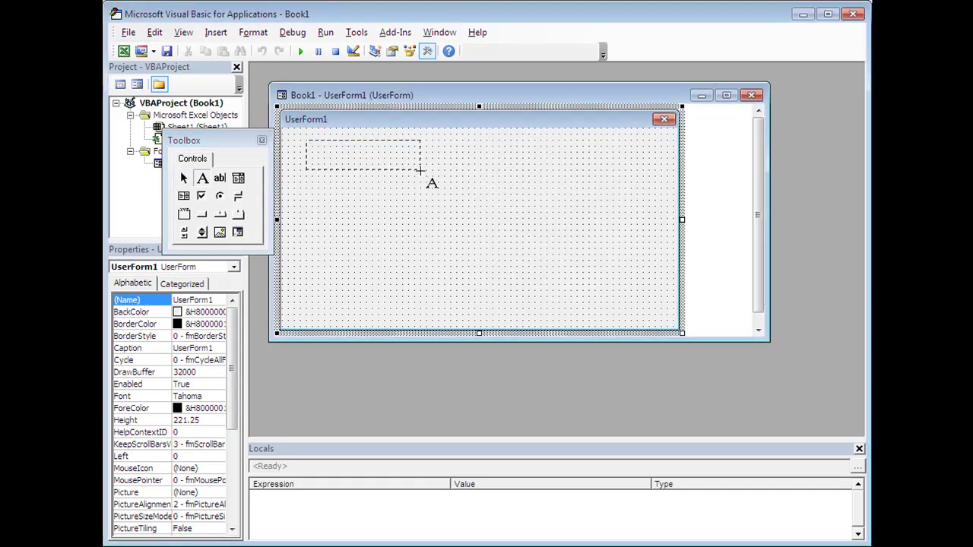
pyautogui.moveTo(415, 162); pyautogui.dragTo(423, 173)
# Copy Label1 and paste it as Label2 directly beneath the first label.
pyautogui.rightClick(372, 162)
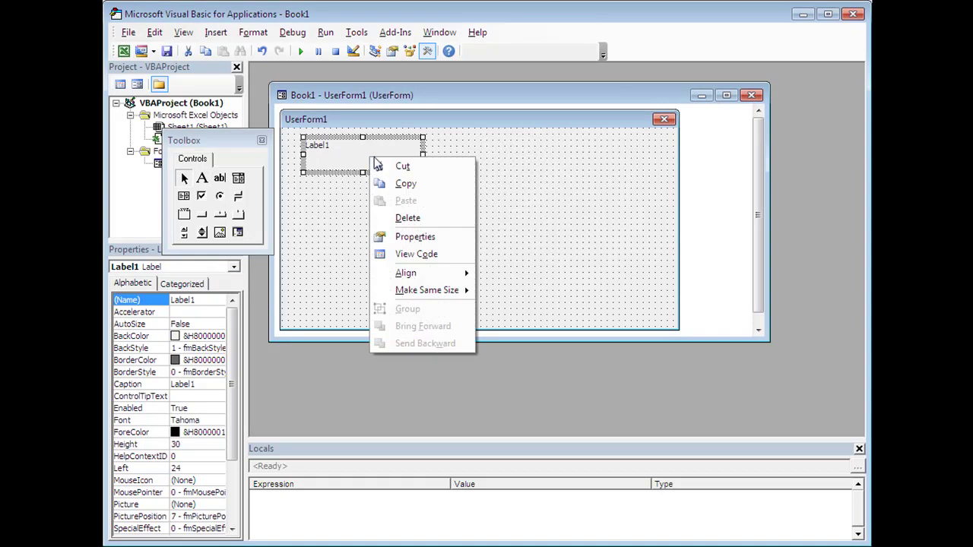
pyautogui.click(388, 185)
pyautogui.click(329, 199)
pyautogui.rightClick(329, 199)
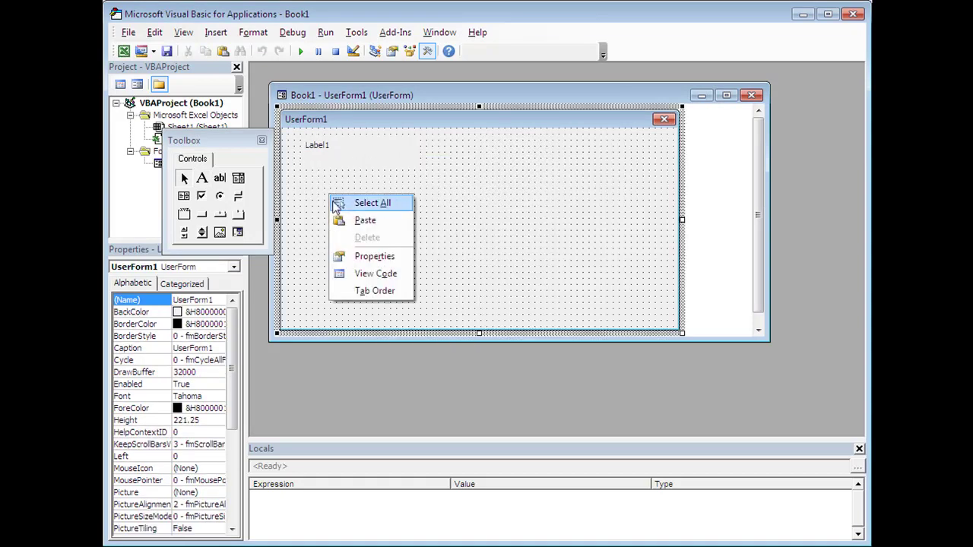
pyautogui.click(344, 220)
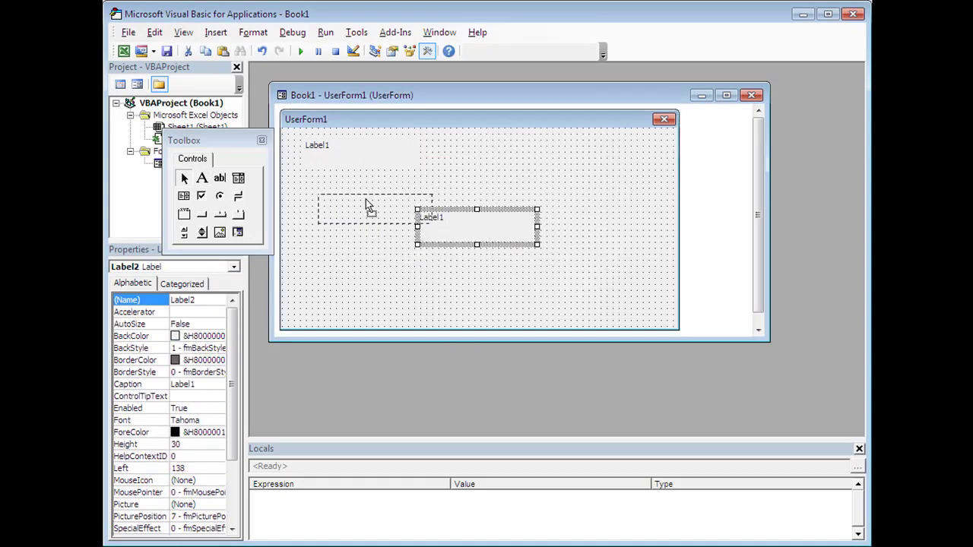
pyautogui.moveTo(366, 199); pyautogui.dragTo(350, 194)
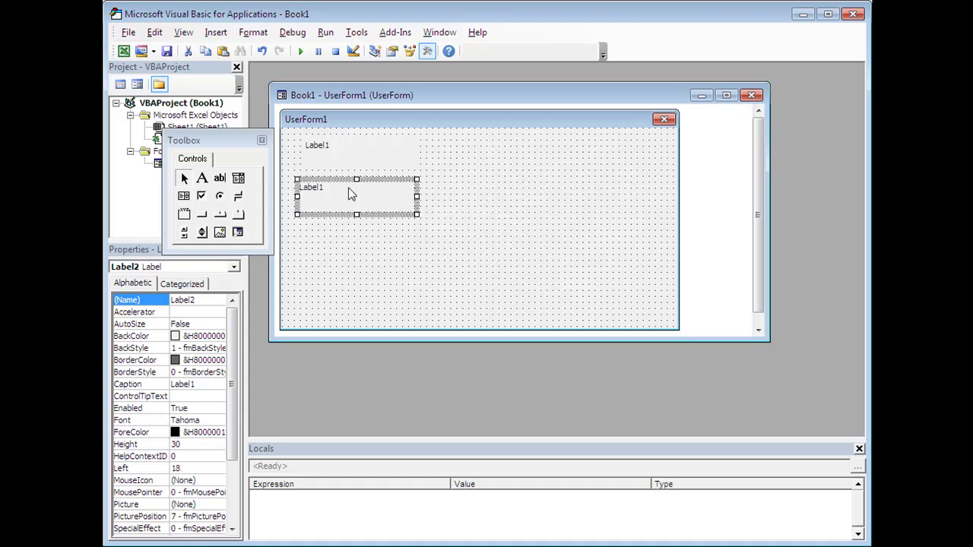
# Draw TextBox1 at the form's top-right and realign both labels beside it.
pyautogui.click(222, 179)
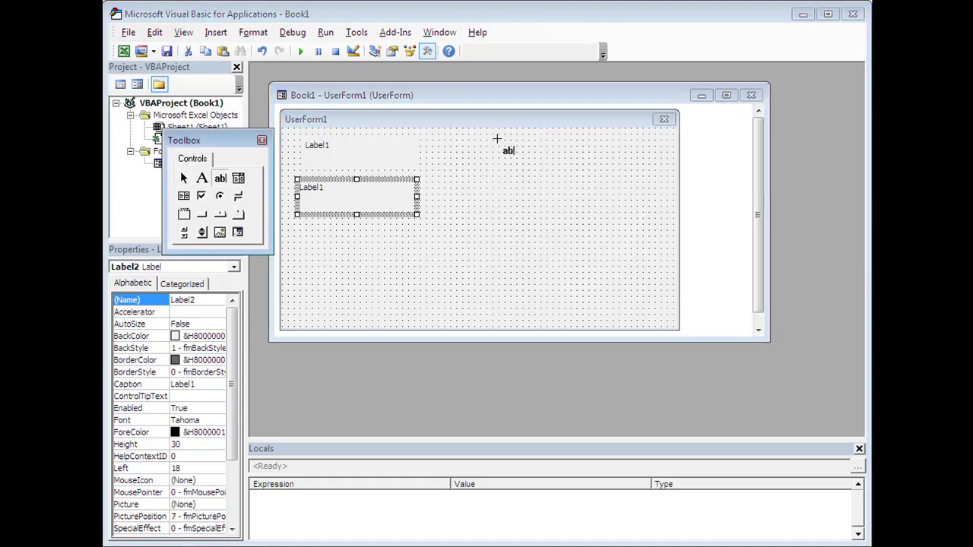
pyautogui.moveTo(496, 139); pyautogui.dragTo(613, 174)
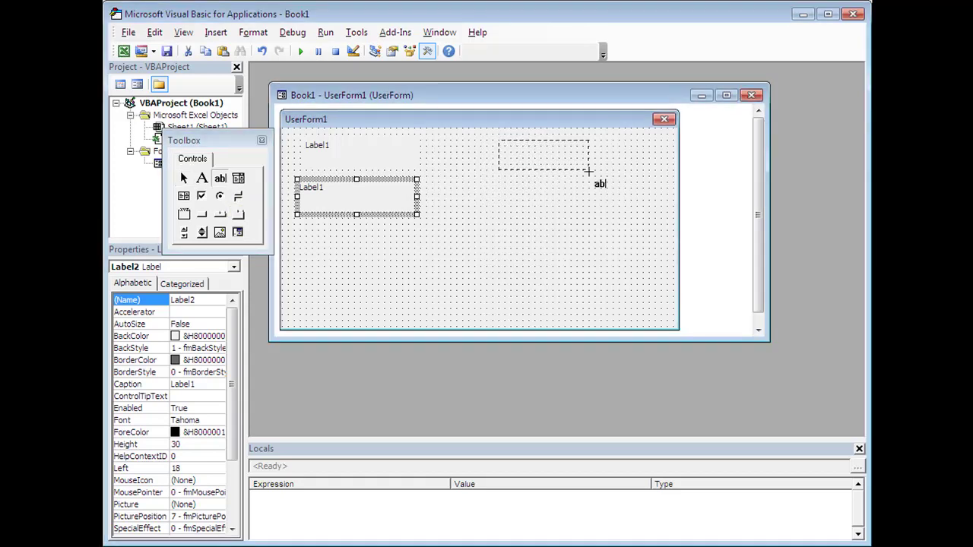
pyautogui.moveTo(614, 174); pyautogui.dragTo(633, 179)
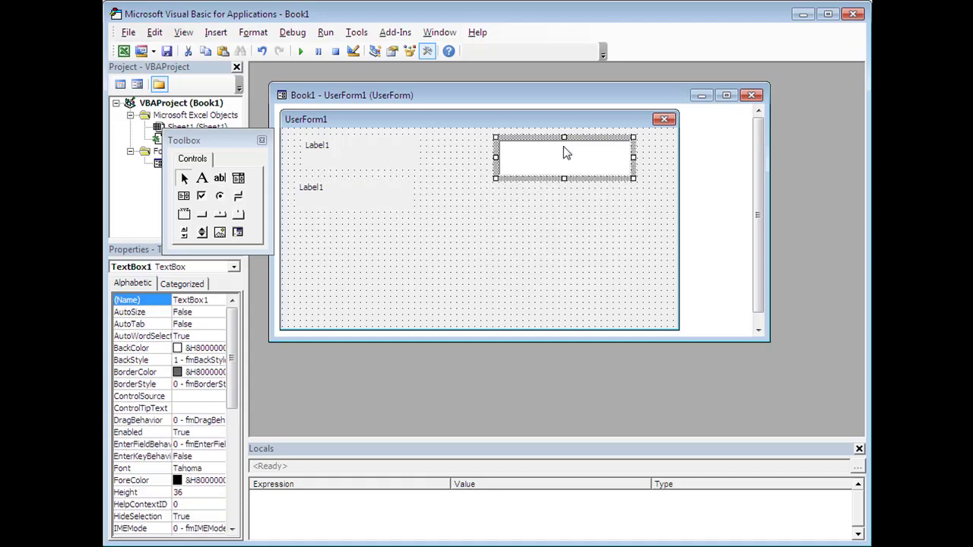
pyautogui.moveTo(522, 139); pyautogui.dragTo(505, 142)
pyautogui.click(374, 154)
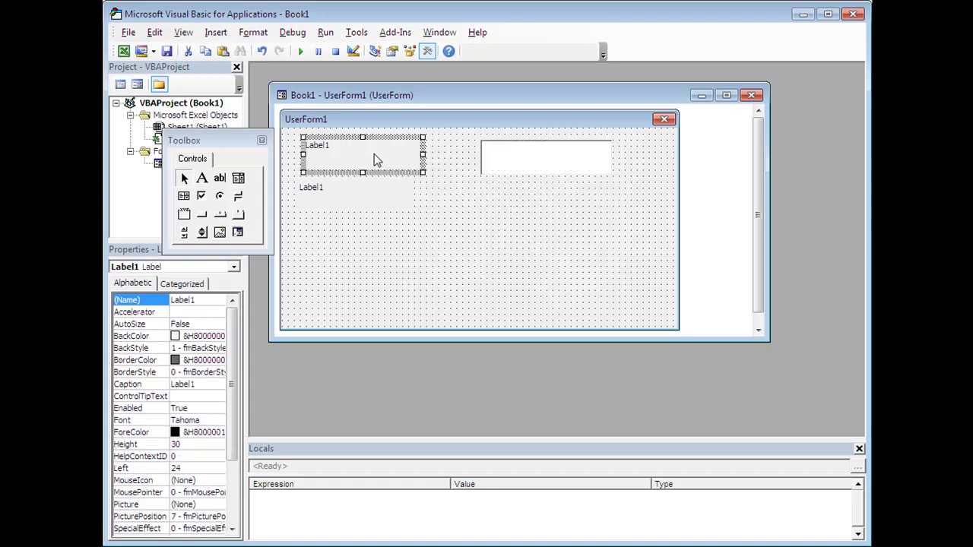
pyautogui.moveTo(339, 182); pyautogui.dragTo(341, 214)
pyautogui.click(353, 150)
pyautogui.moveTo(360, 136); pyautogui.dragTo(356, 148)
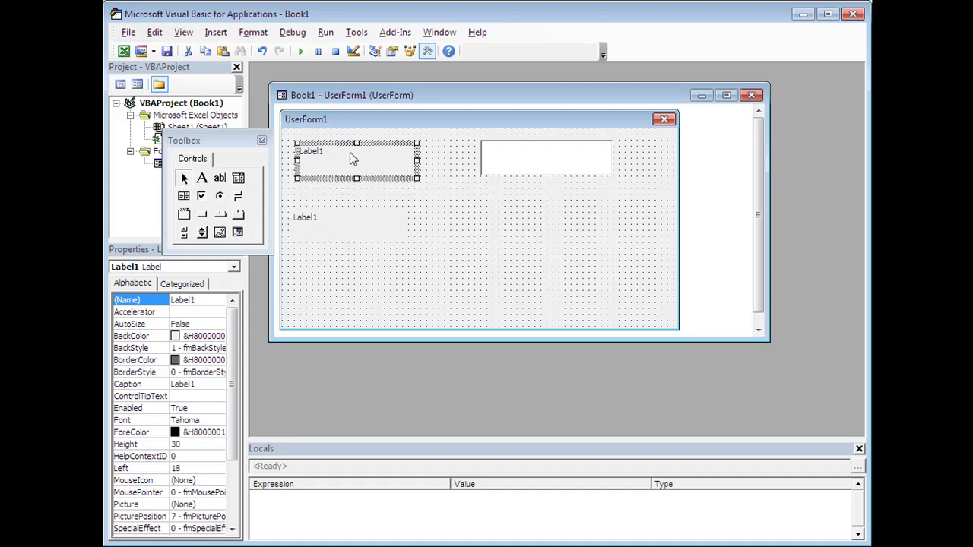
# Copy TextBox1 and paste it as TextBox2 beside the lower label.
pyautogui.click(534, 167)
pyautogui.rightClick(502, 152)
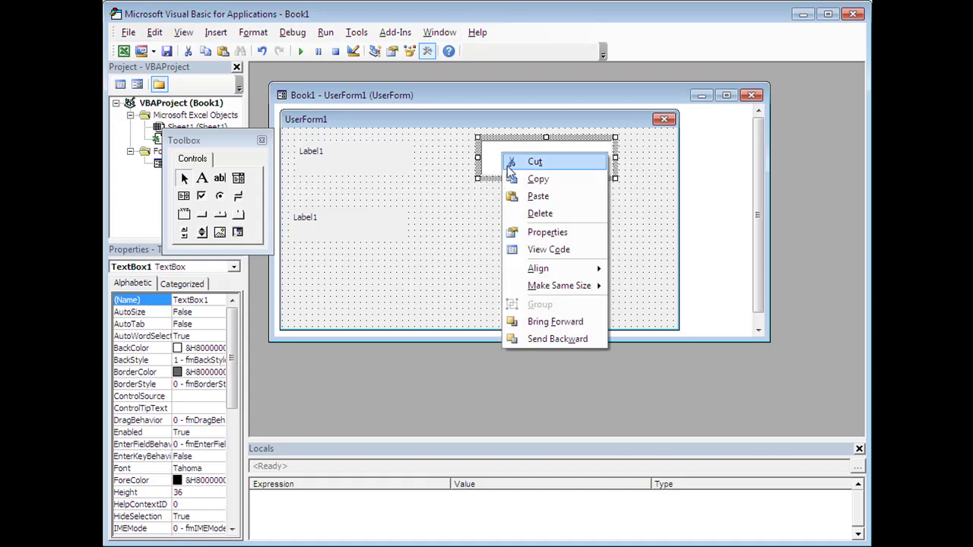
pyautogui.click(511, 179)
pyautogui.rightClick(485, 216)
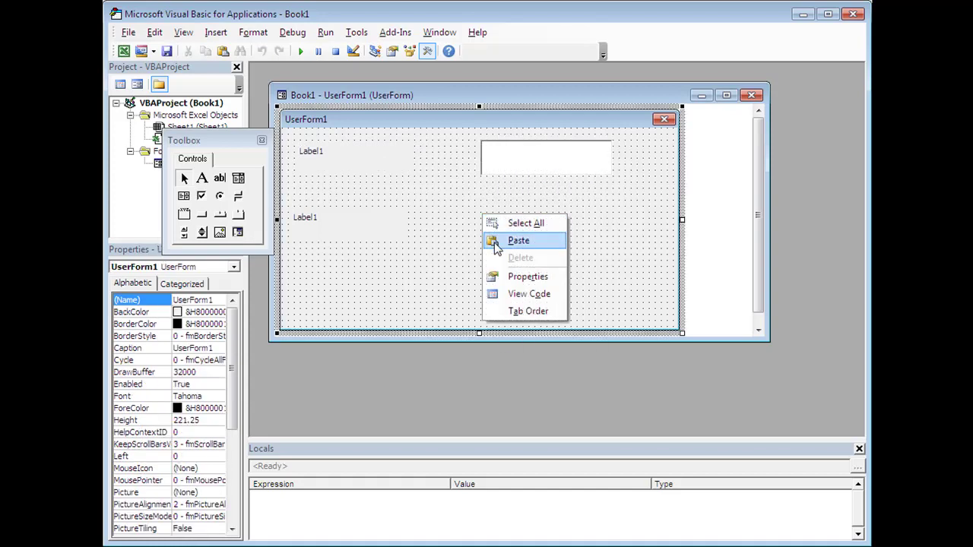
pyautogui.click(519, 240)
pyautogui.moveTo(488, 223); pyautogui.dragTo(537, 203)
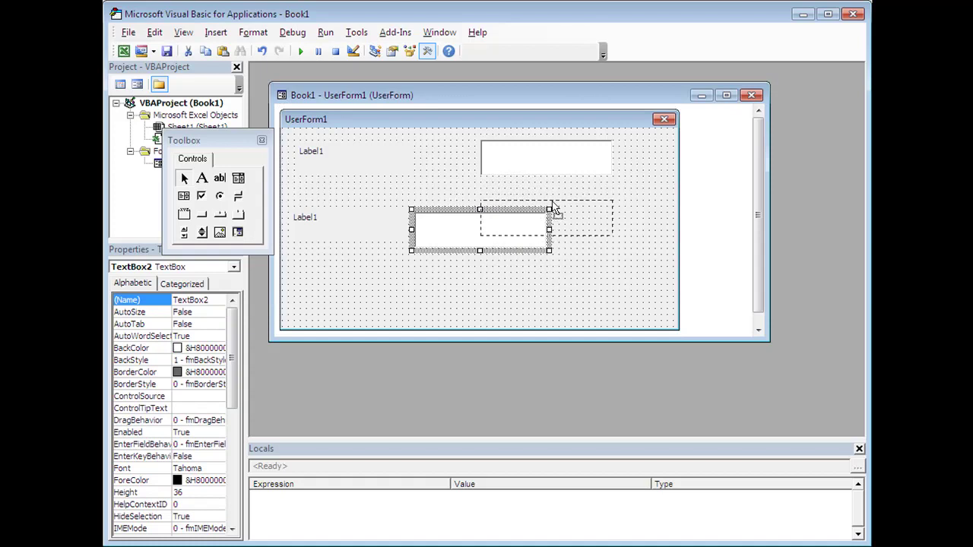
pyautogui.moveTo(537, 203); pyautogui.dragTo(555, 207)
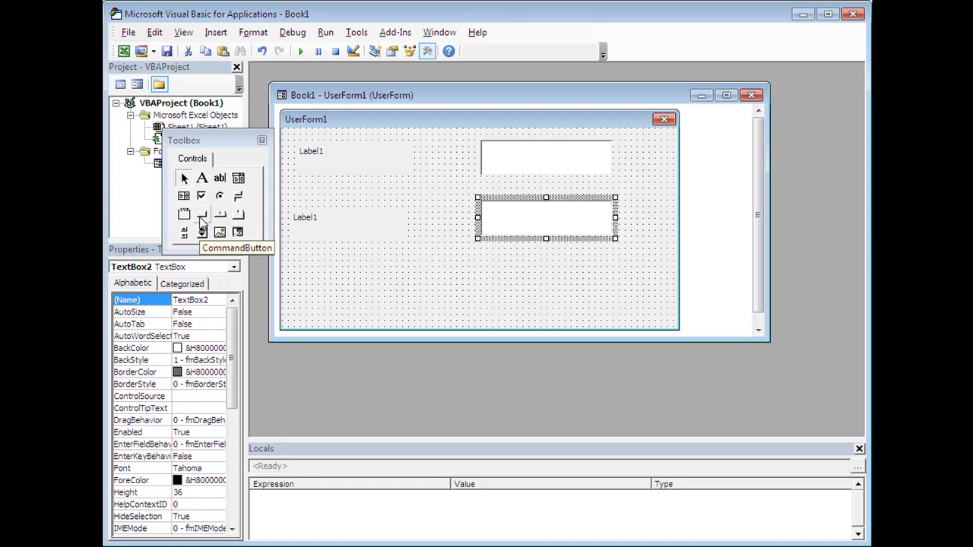
# Draw a command button at the form's bottom-left and paste a copy at the bottom-right.
pyautogui.click(202, 219)
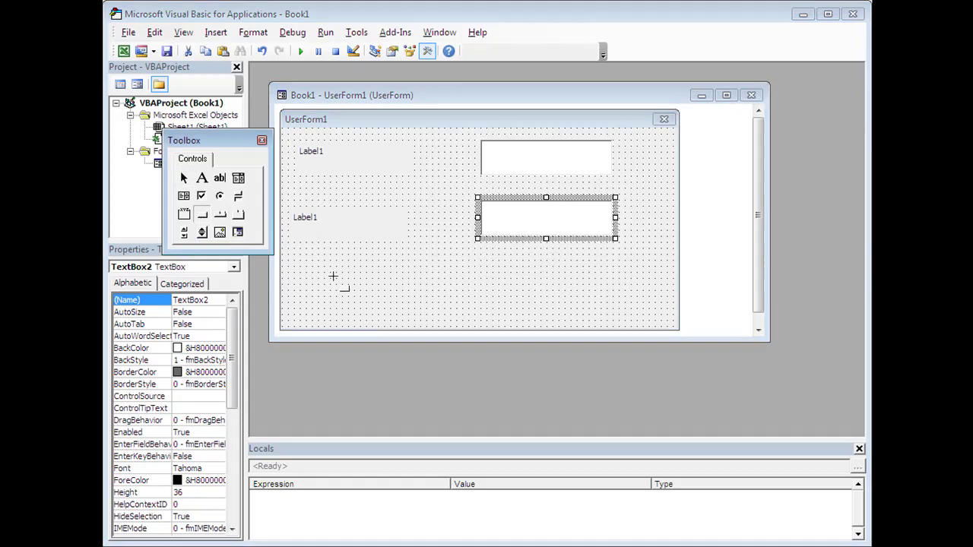
pyautogui.moveTo(329, 274); pyautogui.dragTo(429, 304)
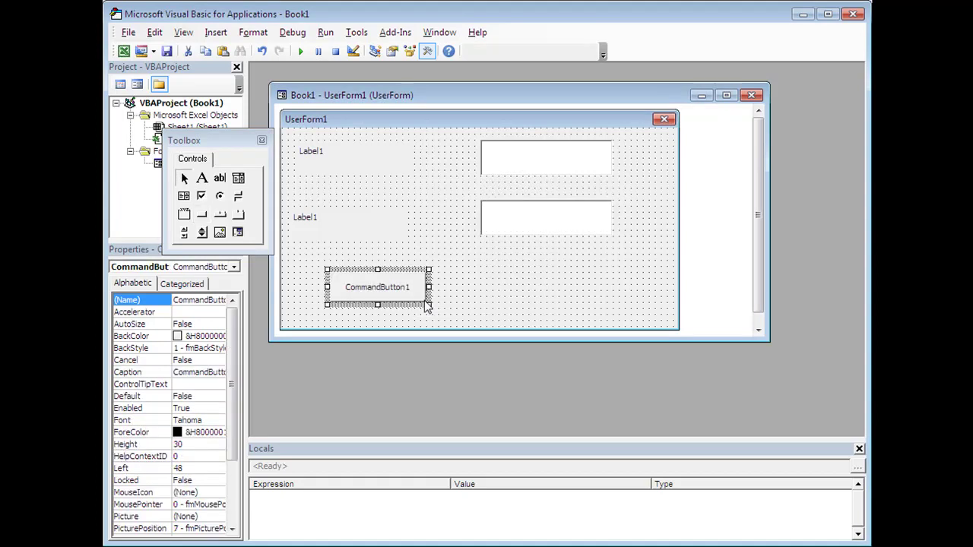
pyautogui.rightClick(391, 294)
pyautogui.click(405, 311)
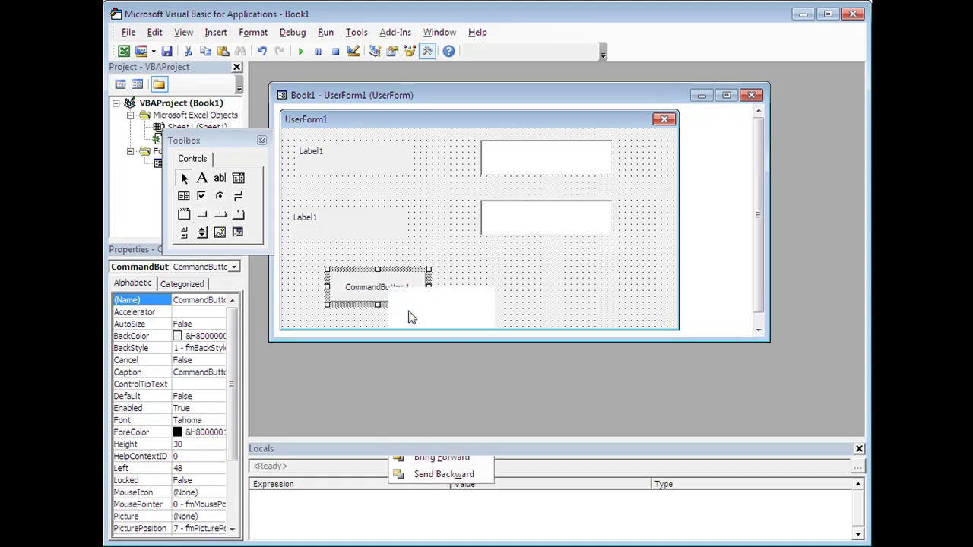
pyautogui.rightClick(478, 278)
pyautogui.click(491, 301)
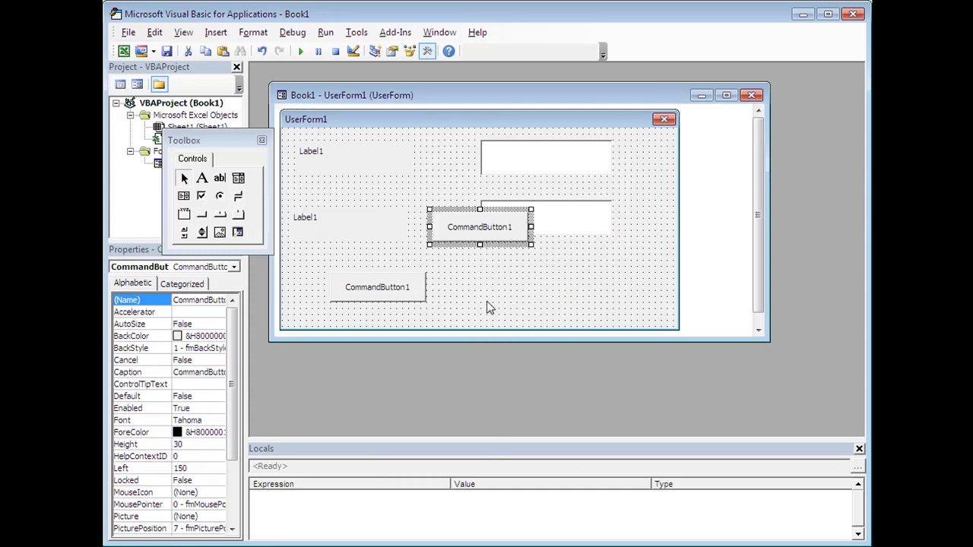
pyautogui.moveTo(467, 237); pyautogui.dragTo(527, 294)
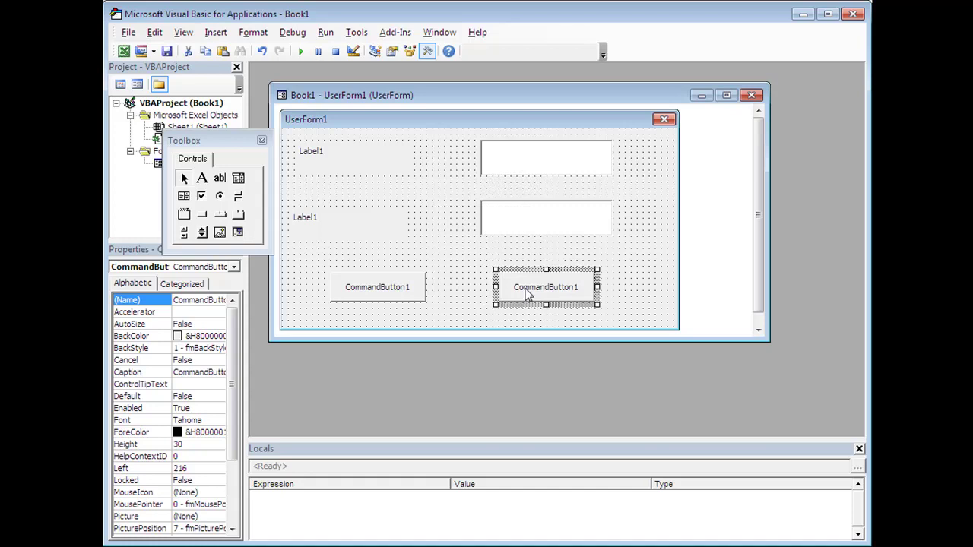
pyautogui.click(327, 167)
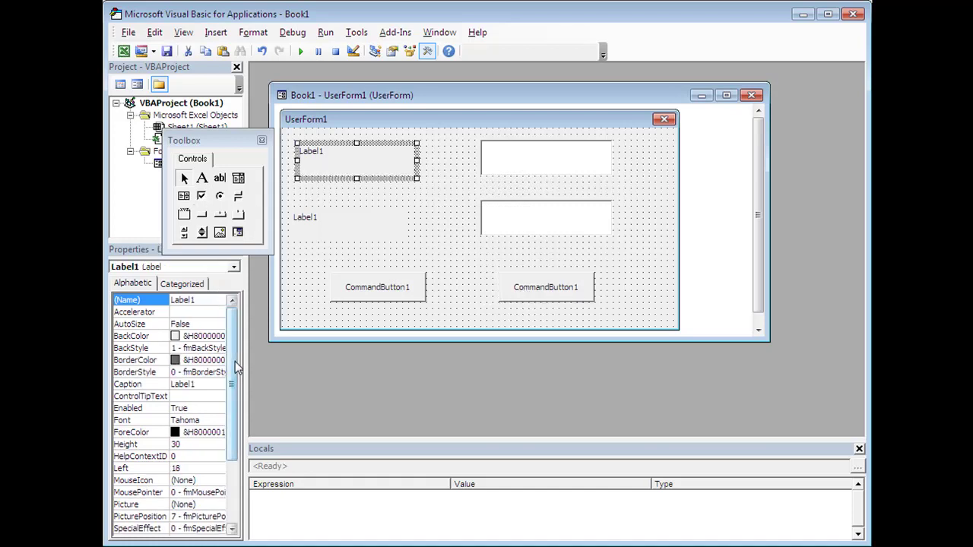
# Set the top label's Caption to Username and the lower label's to Password.
pyautogui.click(204, 386)
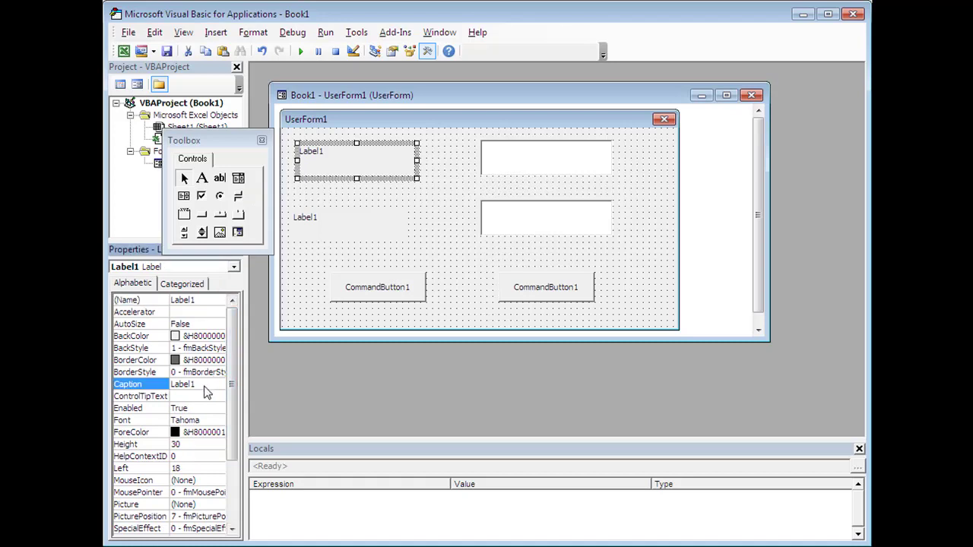
pyautogui.click(205, 386)
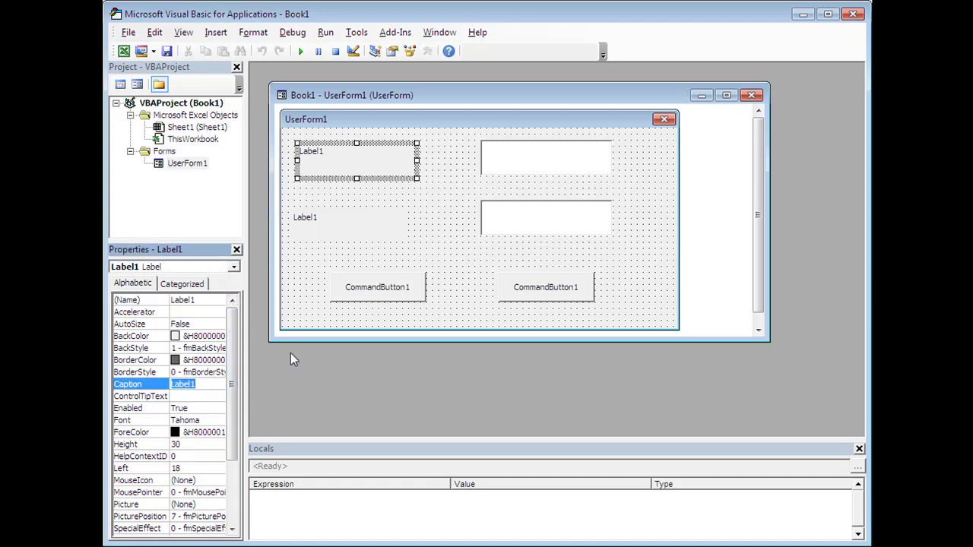
pyautogui.write('Us')
pyautogui.write('ername')
pyautogui.click(331, 230)
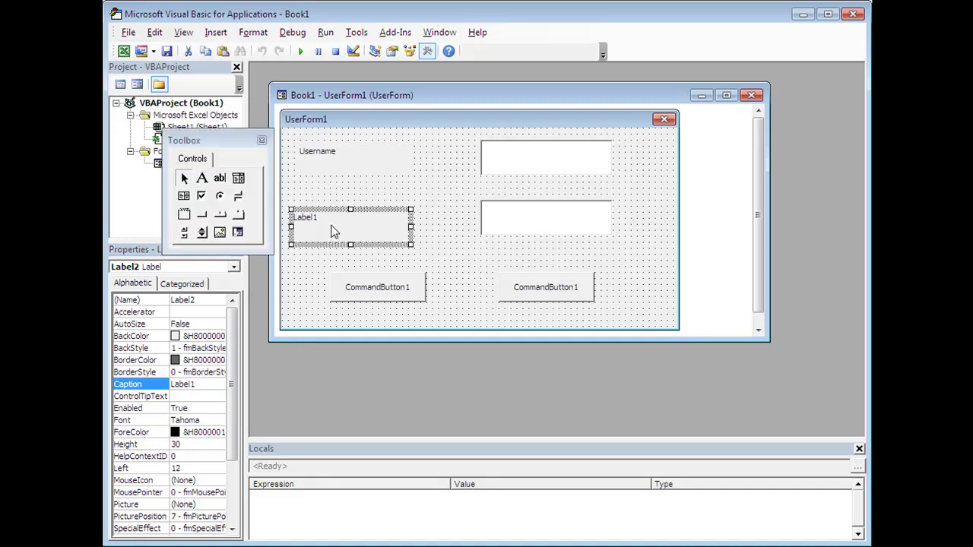
pyautogui.click(204, 384)
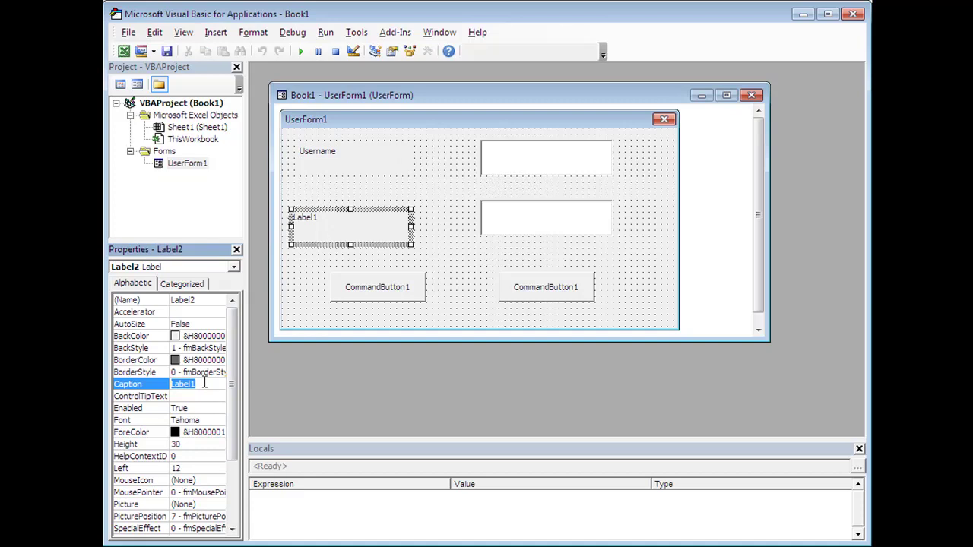
pyautogui.write('P')
pyautogui.write('as')
pyautogui.click(368, 295)
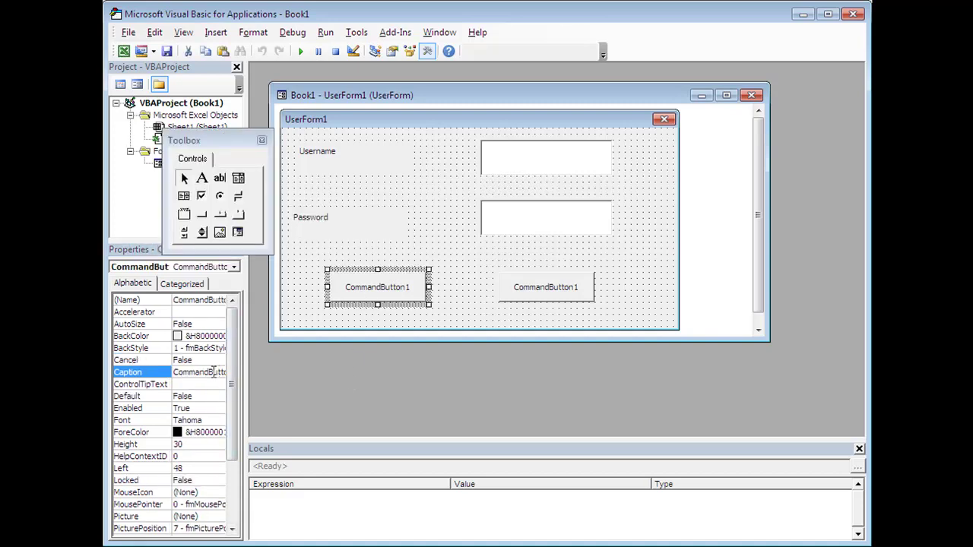
# Change the left button's Caption to Cancel.
pyautogui.click(214, 372)
pyautogui.doubleClick(213, 371)
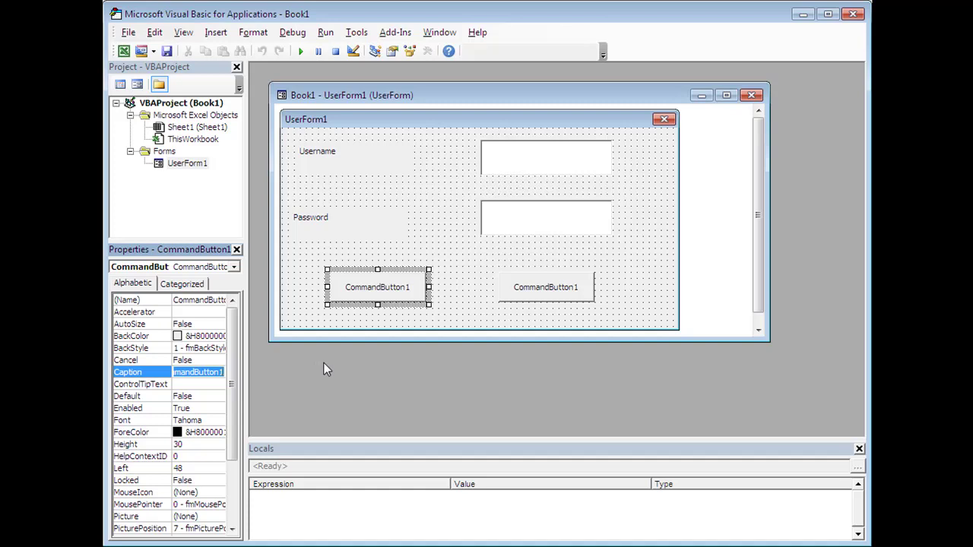
pyautogui.press('End')
pyautogui.press('BackSpace')
pyautogui.press('BackSpace')
pyautogui.press('BackSpace')
pyautogui.press('BackSpace')
pyautogui.press('BackSpace')
pyautogui.press('BackSpace')
pyautogui.press('BackSpace')
pyautogui.press('BackSpace')
pyautogui.press('BackSpace')
pyautogui.press('BackSpace')
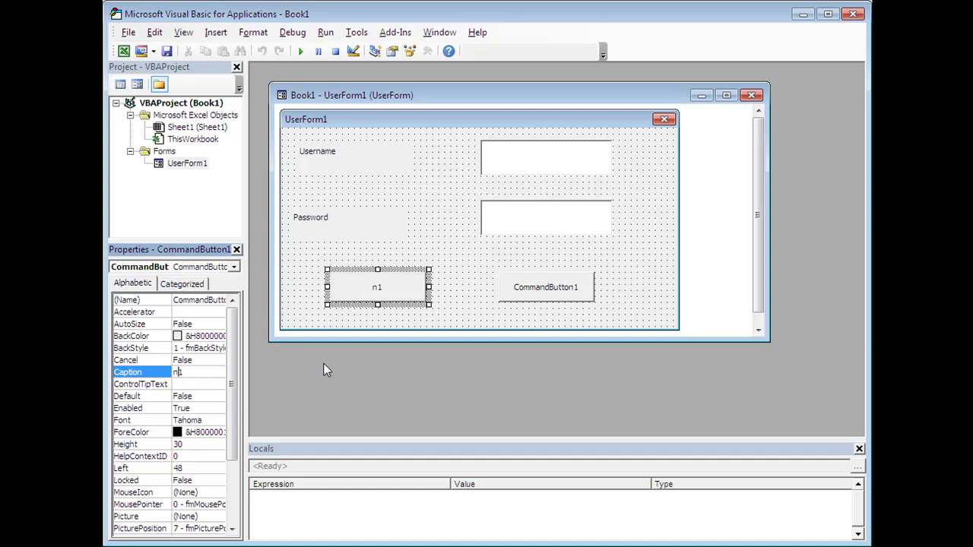
pyautogui.write('Cancel')
# Change the right button's Caption to Login.
pyautogui.click(506, 298)
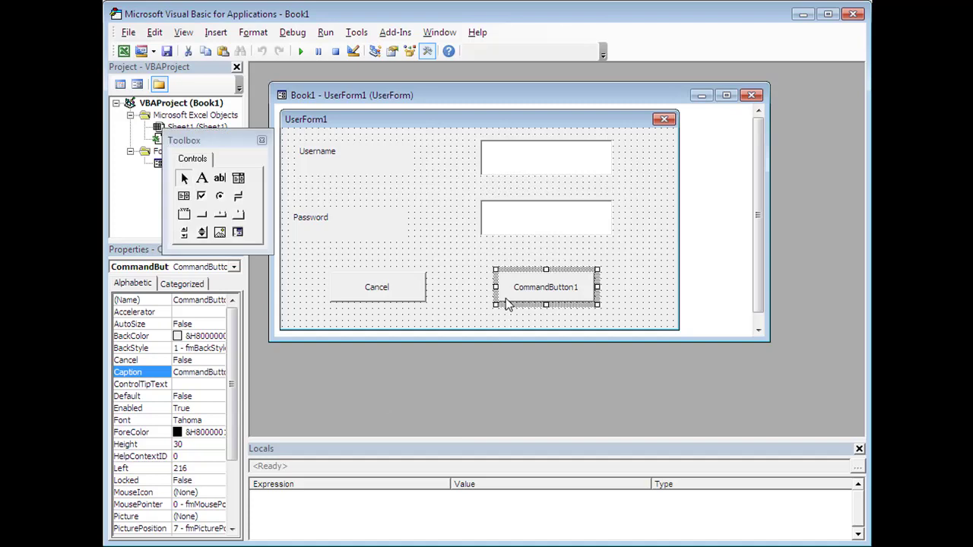
pyautogui.doubleClick(184, 371)
pyautogui.write('Login')
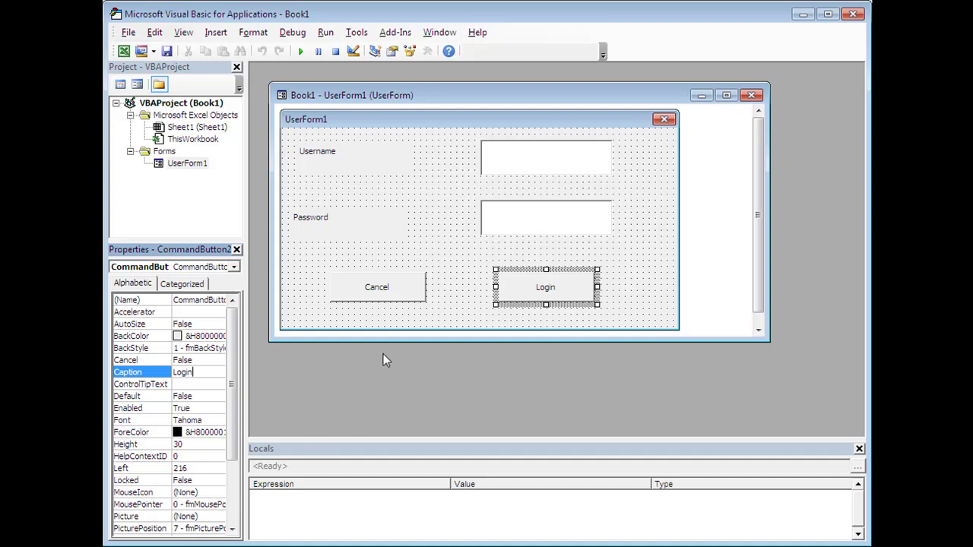
pyautogui.click(360, 300)
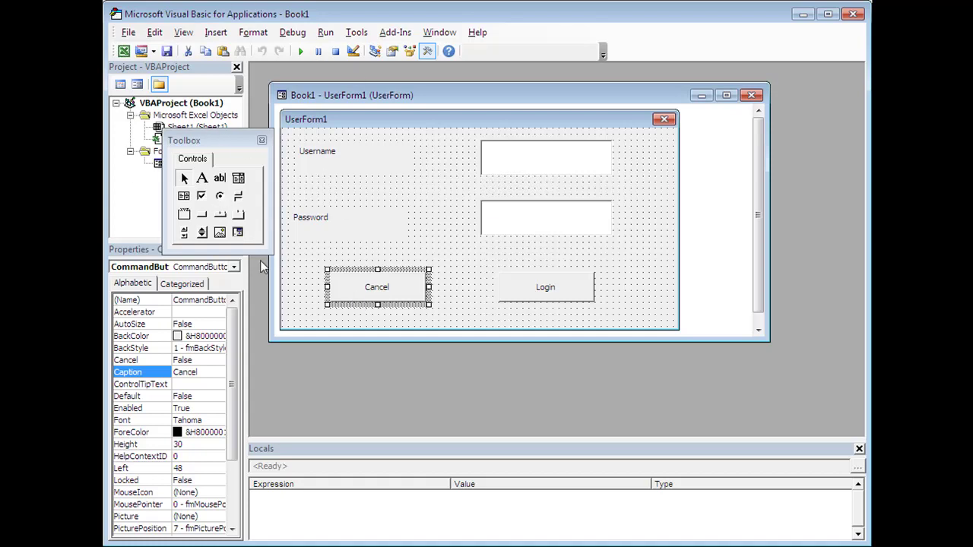
# In the Cancel button's Click code, enter Unload Me and ActiveWorkbook.Close True.
pyautogui.rightClick(355, 291)
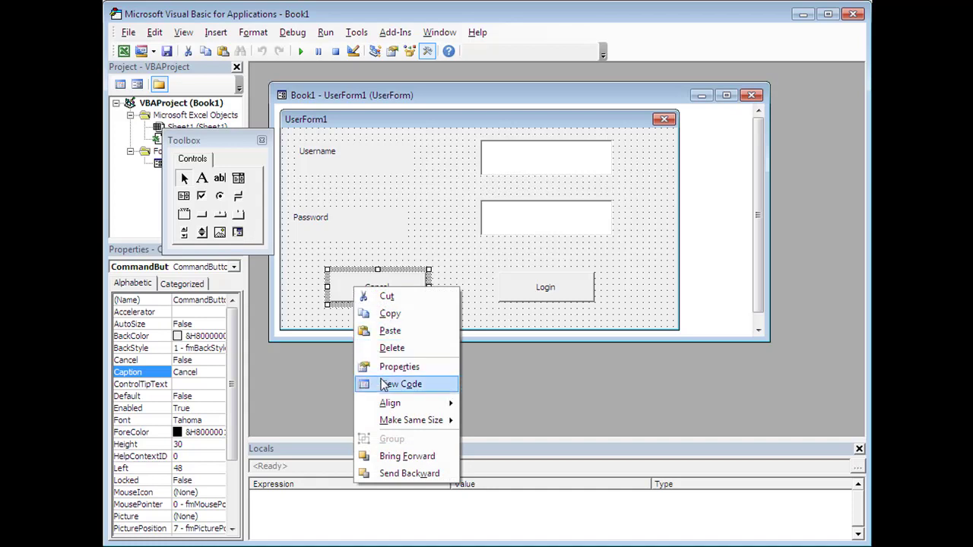
pyautogui.click(383, 386)
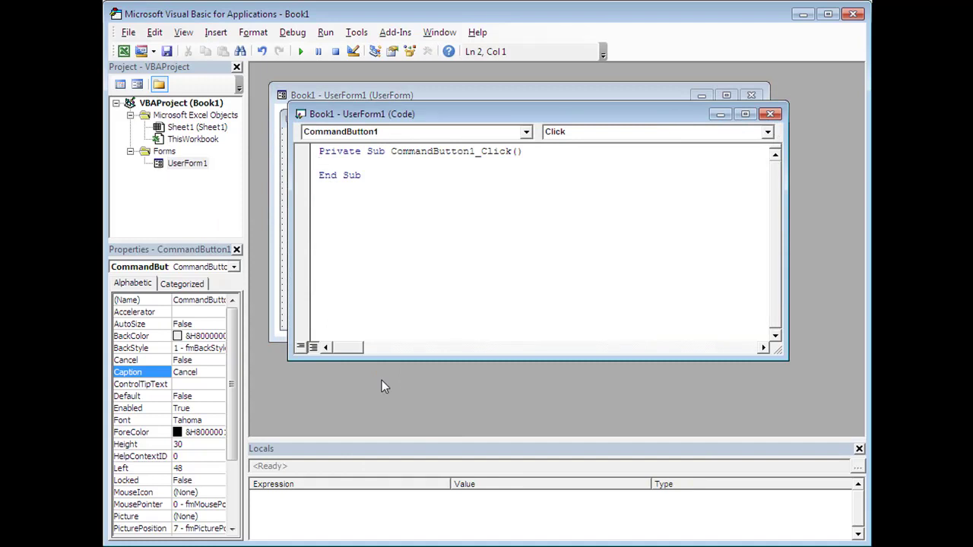
pyautogui.write('u')
pyautogui.write('load Me')
pyautogui.press('Return')
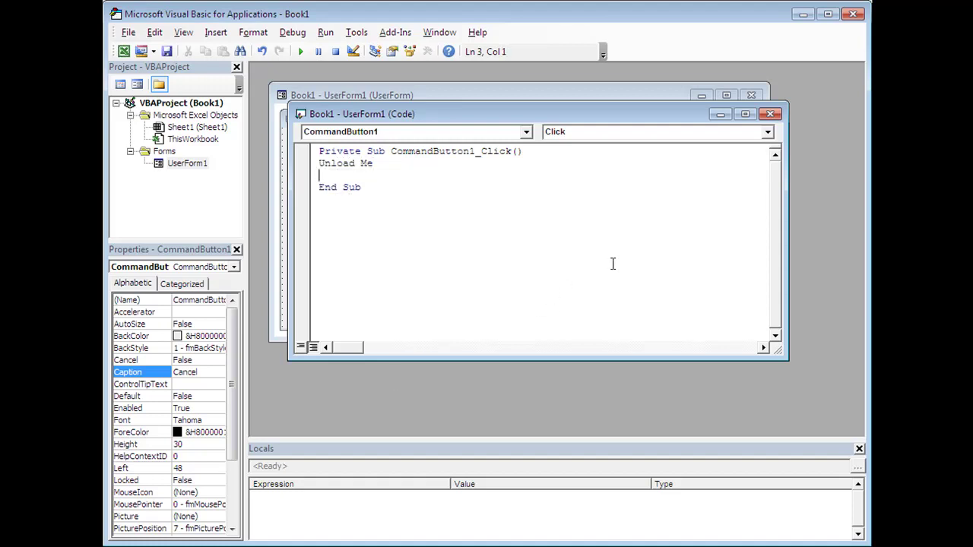
pyautogui.write('acti')
pyautogui.write('ew')
pyautogui.write('rk')
pyautogui.write('k.clo')
pyautogui.press('Return')
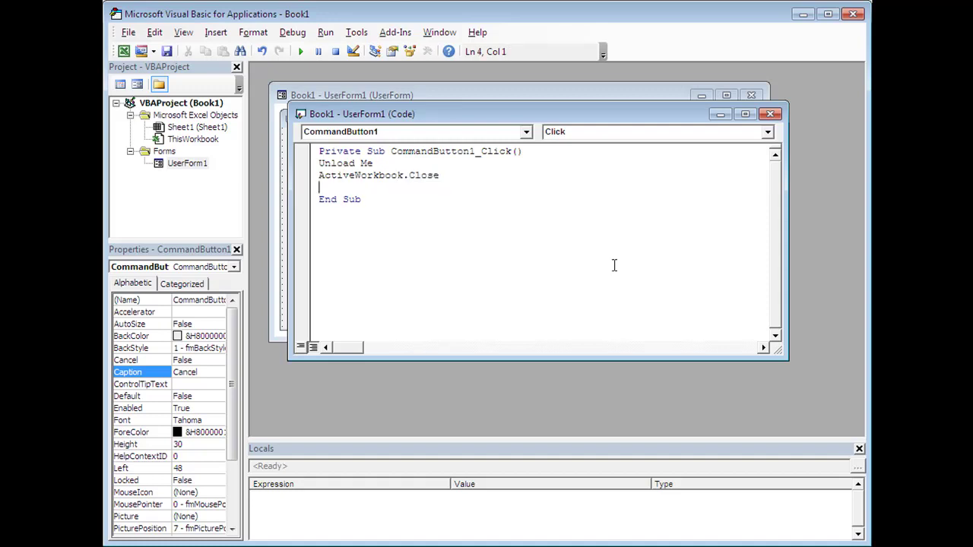
pyautogui.press('BackSpace')
pyautogui.write('tru')
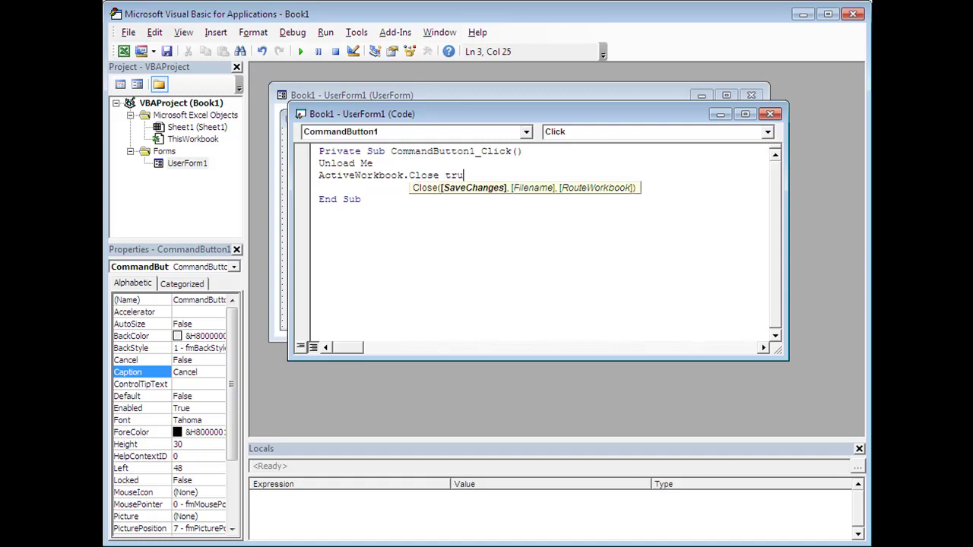
pyautogui.write('e')
pyautogui.press('Return')
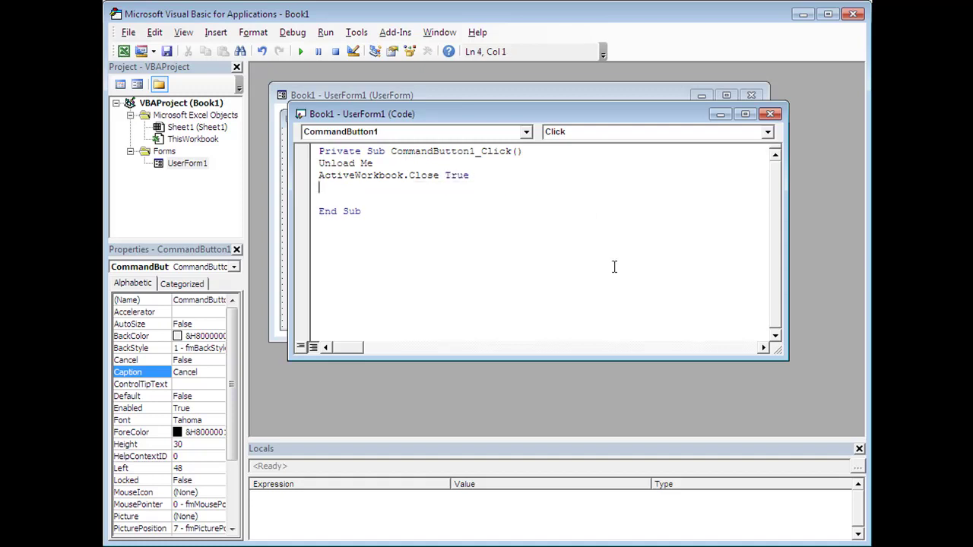
# Add Application.Quit as the final line and close the code window.
pyautogui.write('application.')
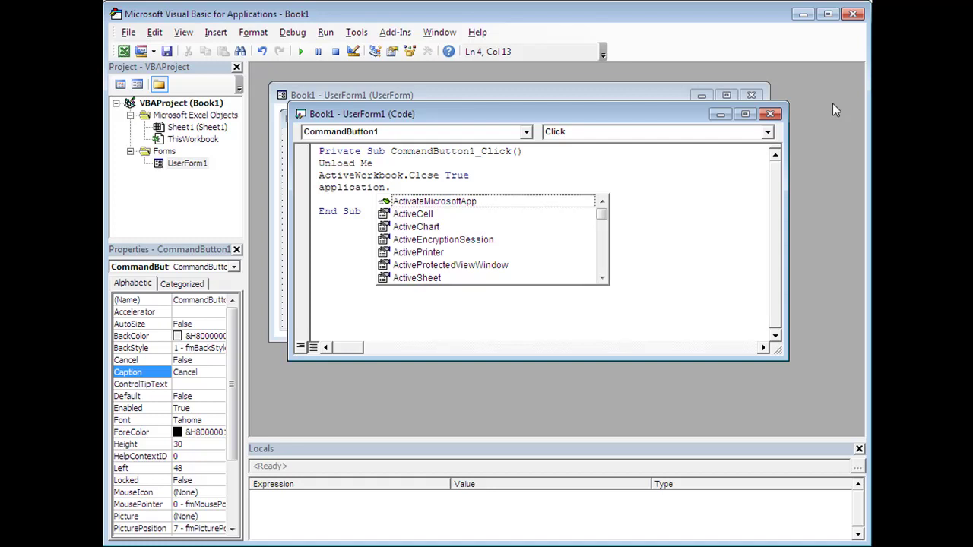
pyautogui.write('qu')
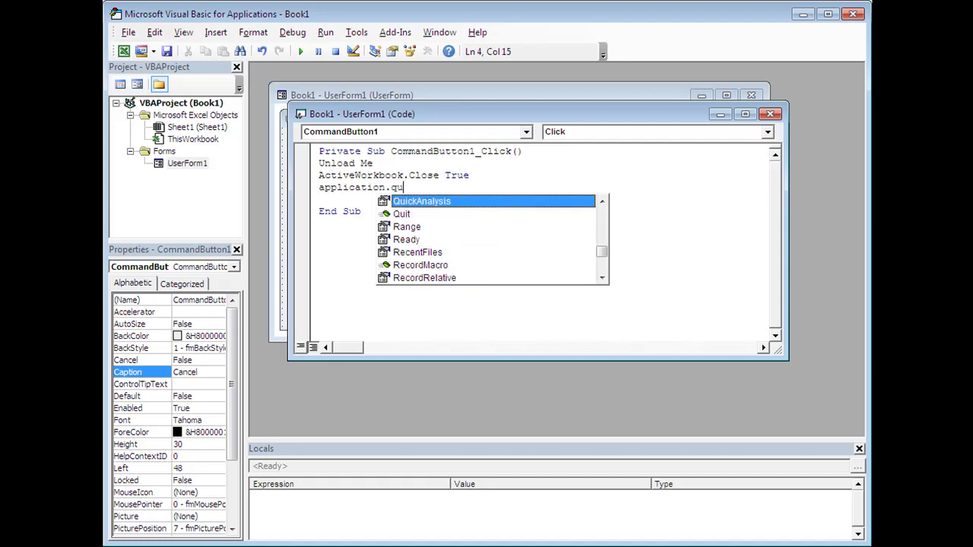
pyautogui.press('Down')
pyautogui.press('Down')
pyautogui.press('Up')
pyautogui.press('Return')
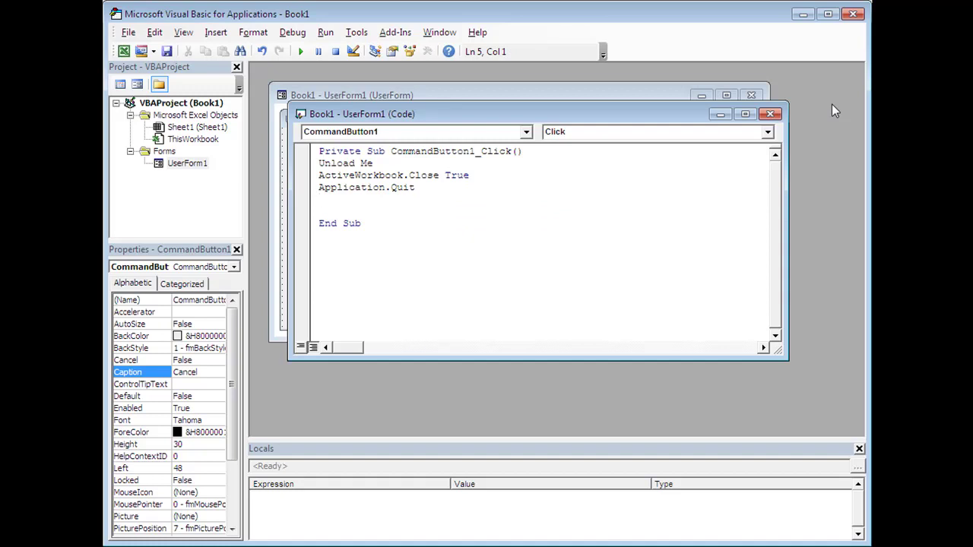
pyautogui.click(770, 115)
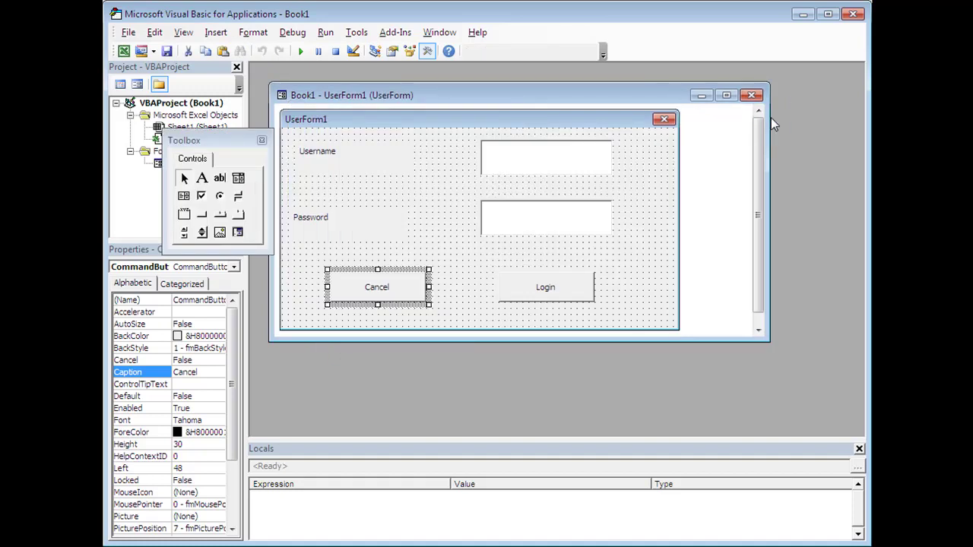
pyautogui.click(535, 288)
pyautogui.rightClick(534, 289)
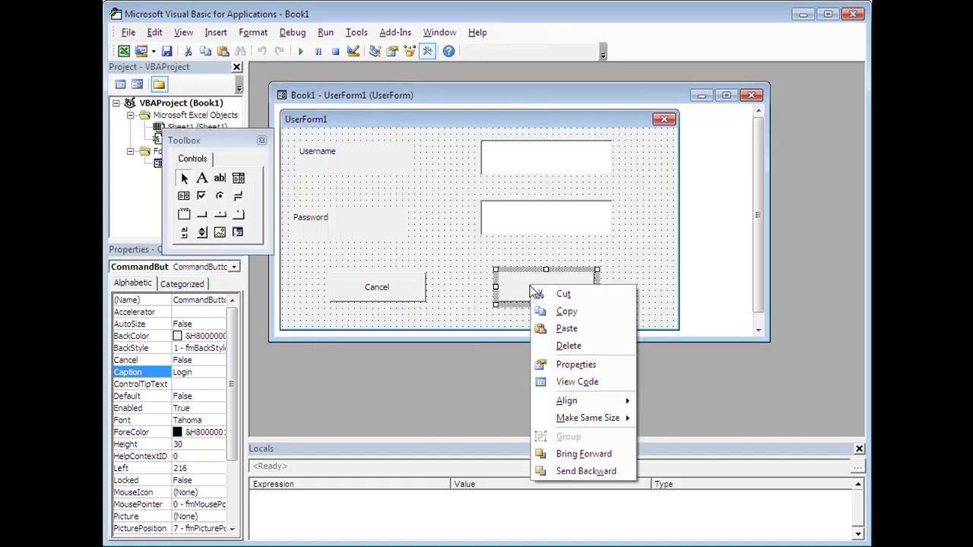
pyautogui.click(562, 382)
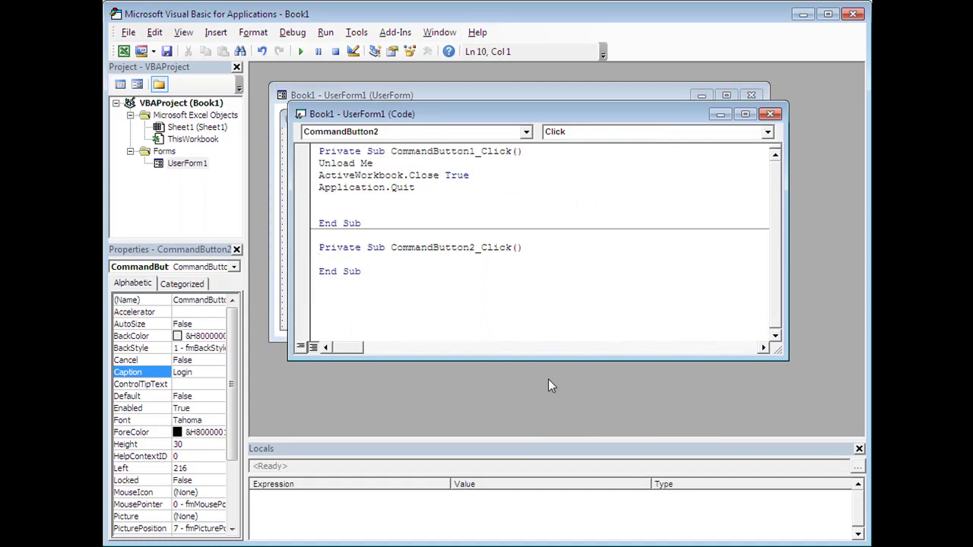
pyautogui.write('if')
pyautogui.write(' textbox1')
pyautogui.write('= ')
pyautogui.write('"')
pyautogui.write('abc"')
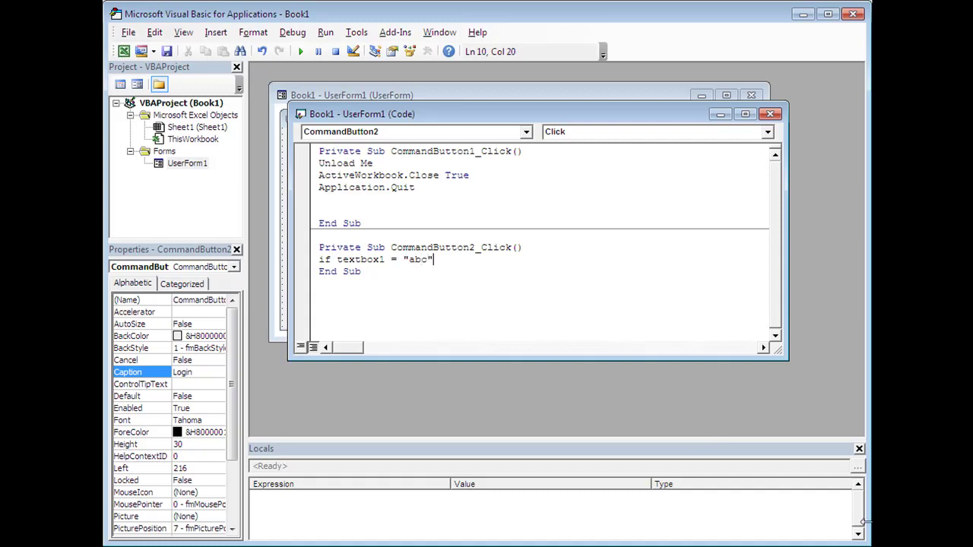
pyautogui.write(' and textbox')
pyautogui.write('2 =')
pyautogui.write(' "100')
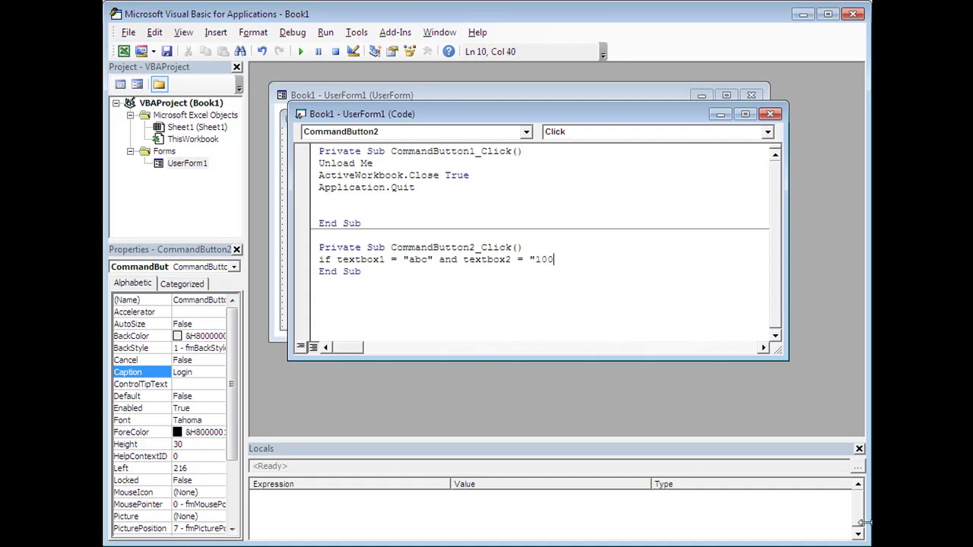
pyautogui.write('" t')
pyautogui.write('hen')
pyautogui.press('Return')
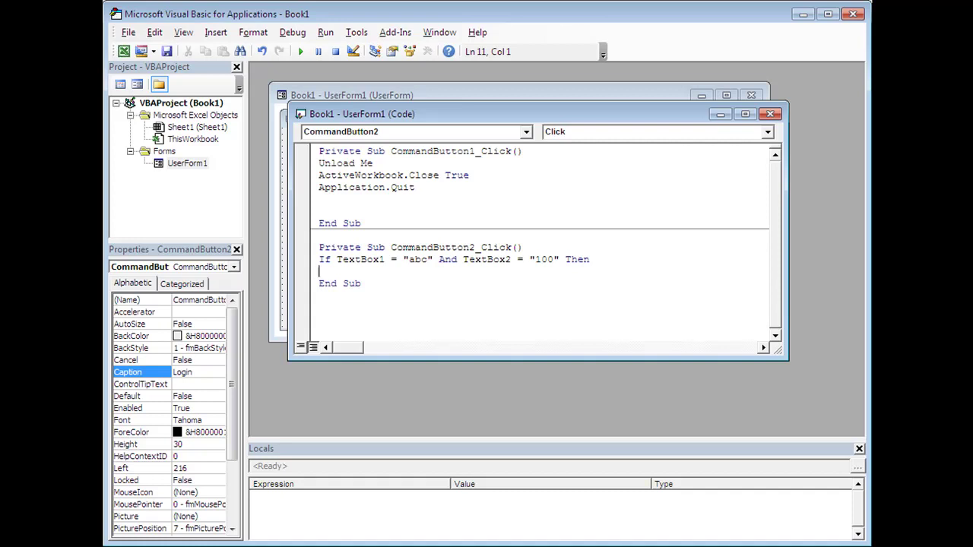
# Add MsgBox "Welcome to file" as the first line under the If.
pyautogui.write('ms')
pyautogui.write('gbox')
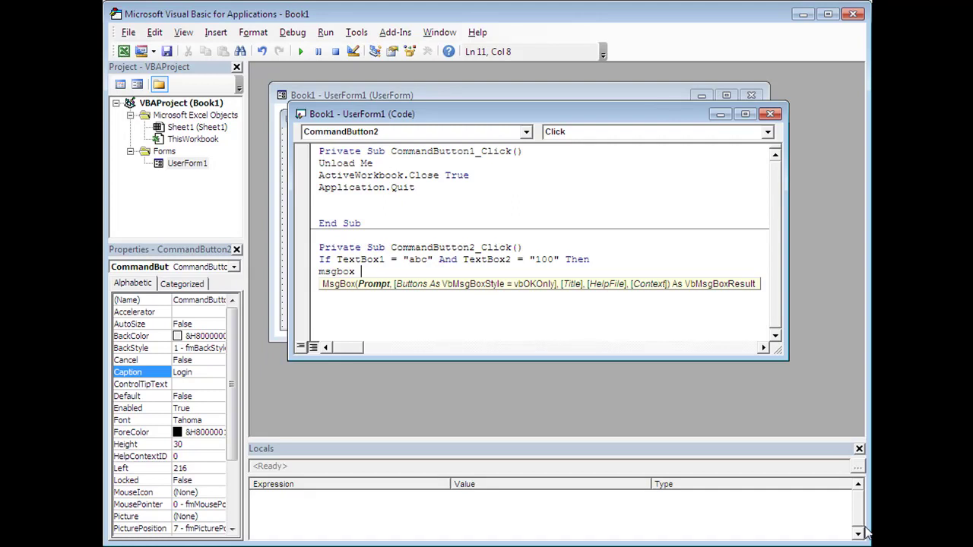
pyautogui.write(' "')
pyautogui.write('Welcome ')
pyautogui.write('to')
pyautogui.write('file')
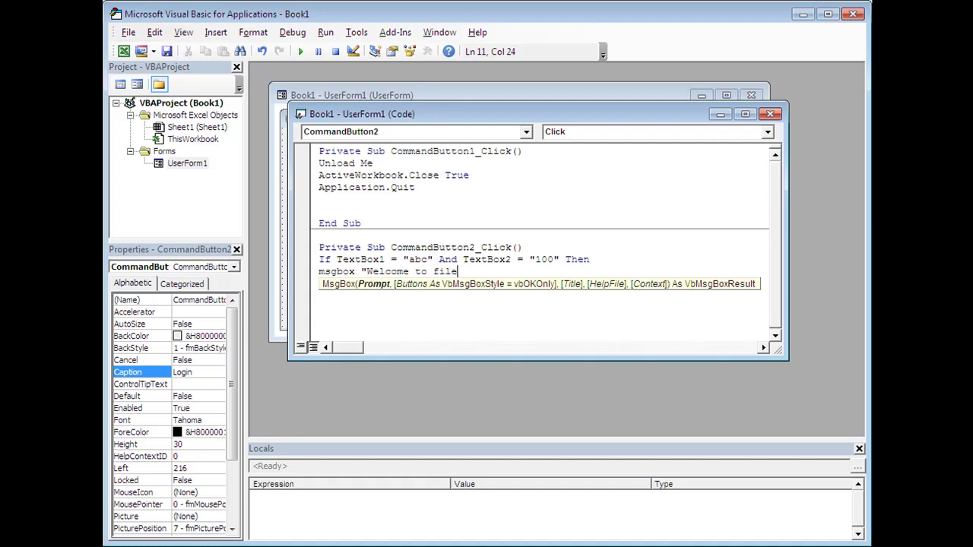
pyautogui.write('"')
pyautogui.press('Return')
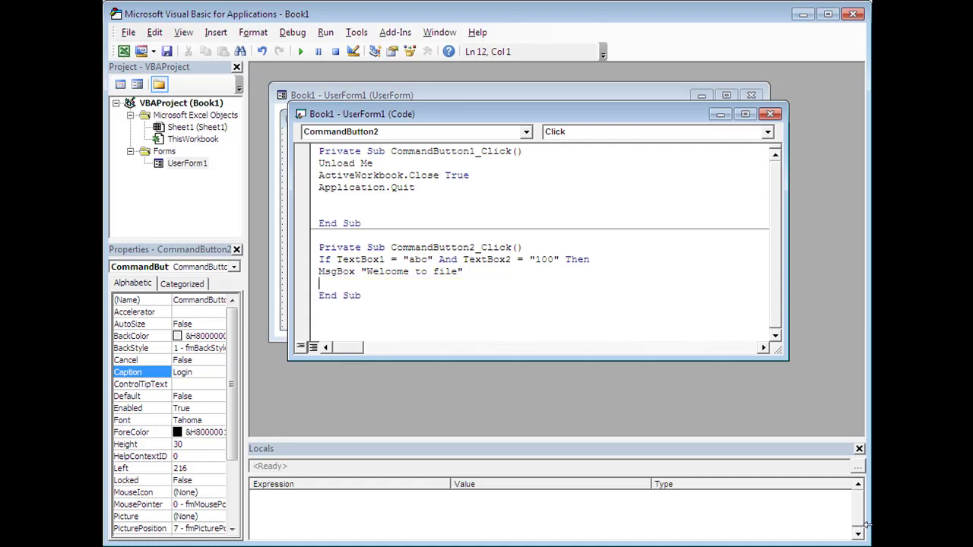
# Add Application.Visible = True and Unload Me lines below the message.
pyautogui.write('applicatio')
pyautogui.write('n.vi')
pyautogui.press('Return')
pyautogui.press('Left')
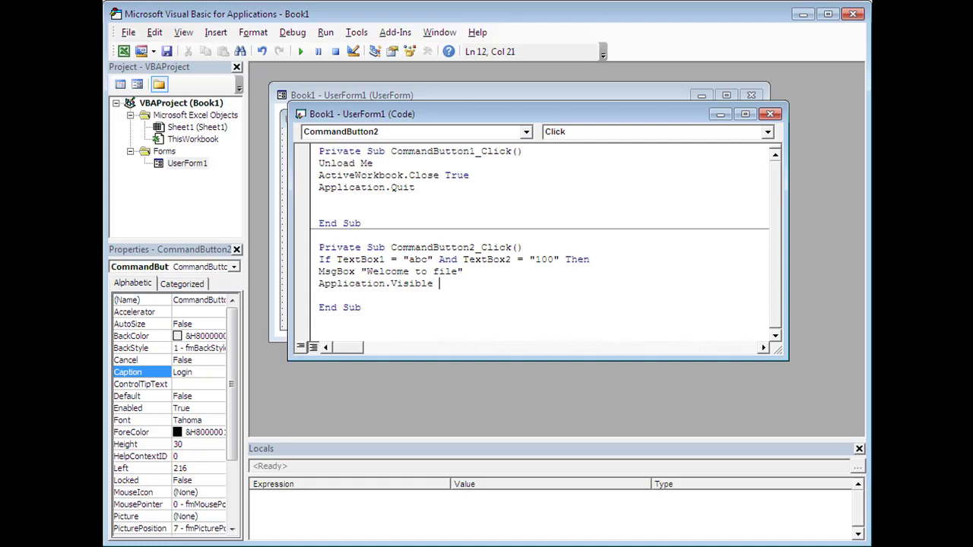
pyautogui.write('=')
pyautogui.press('Down')
pyautogui.press('Return')
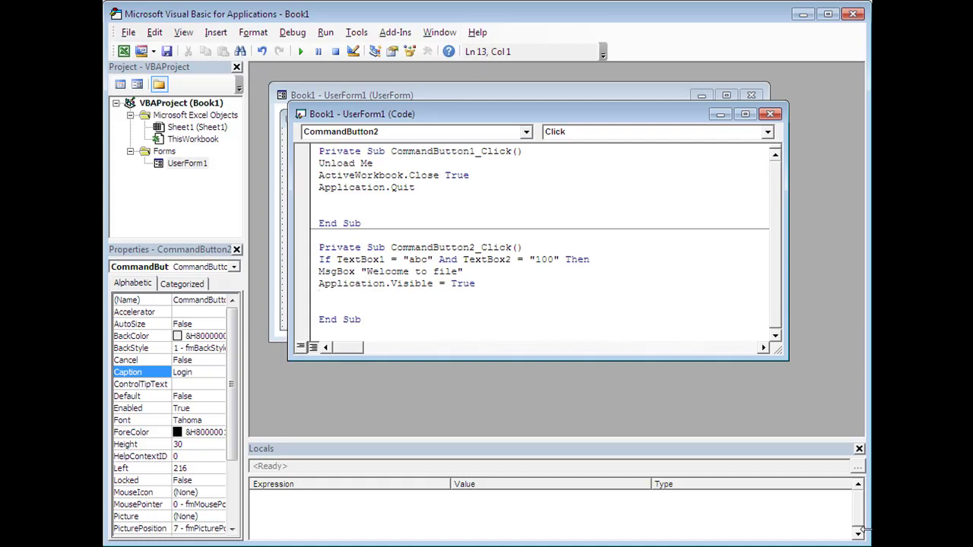
pyautogui.write('unloa')
pyautogui.write('d me')
pyautogui.press('Return')
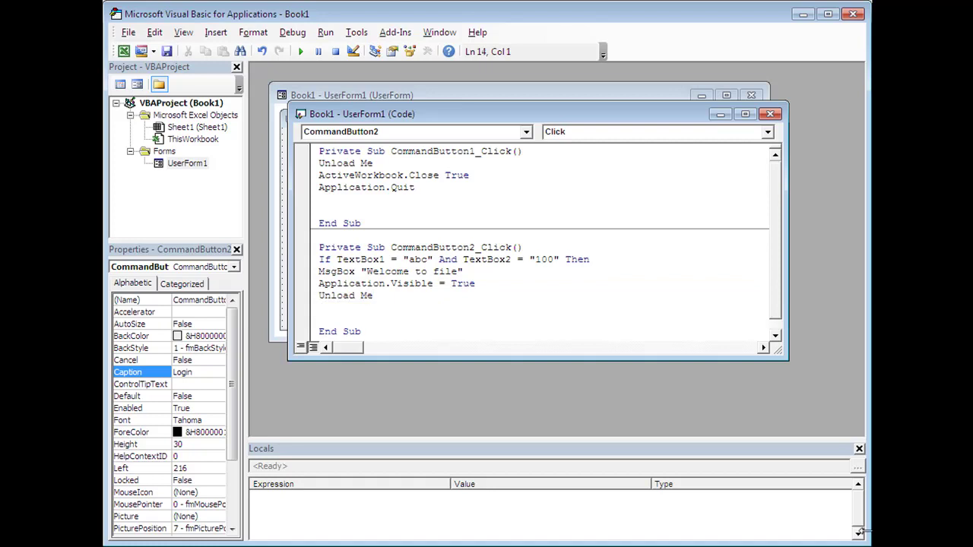
# Under Else, add MsgBox "wrong password please try again" for a failed login.
pyautogui.write('else')
pyautogui.press('Return')
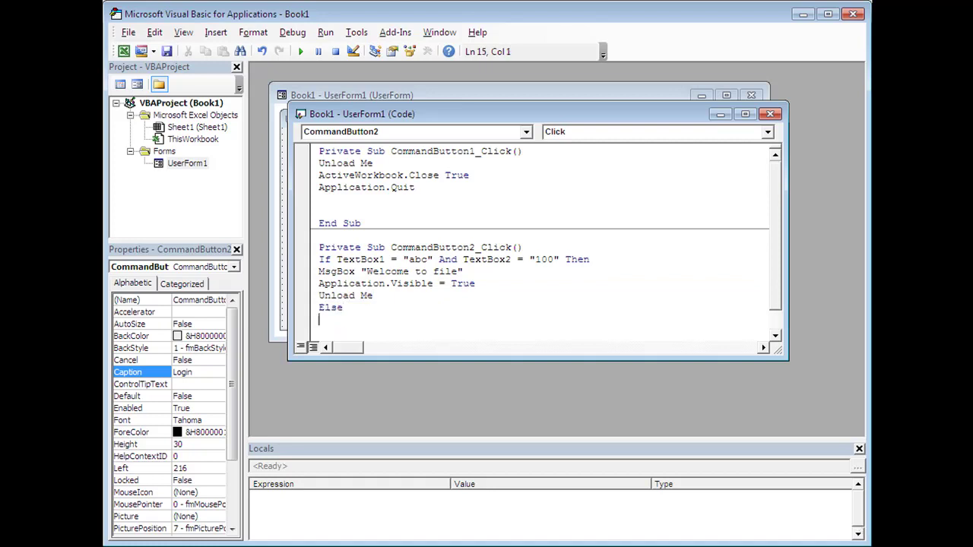
pyautogui.write(',sg')
pyautogui.press('BackSpace')
pyautogui.press('BackSpace')
pyautogui.press('BackSpace')
pyautogui.write('msgbox')
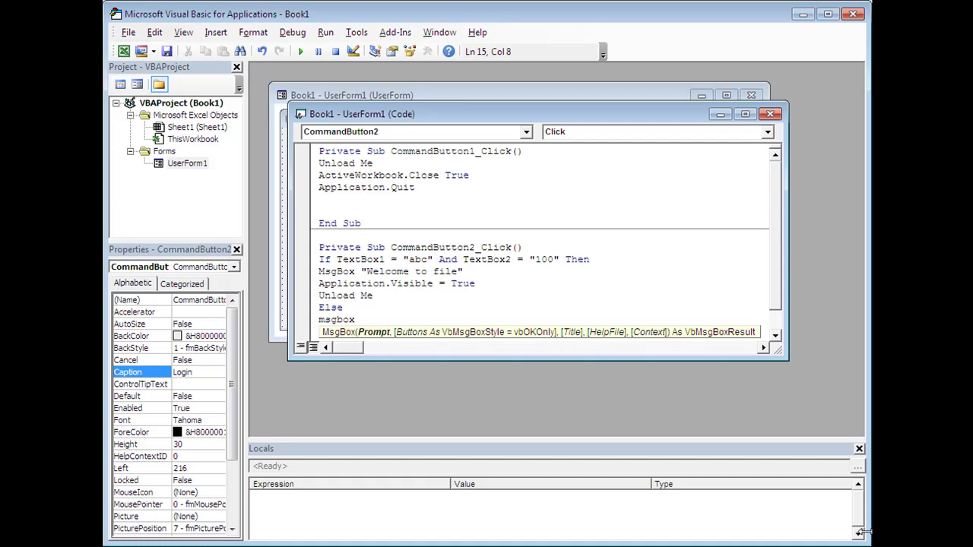
pyautogui.write(' "')
pyautogui.write('wrong')
pyautogui.write(' password please try again')
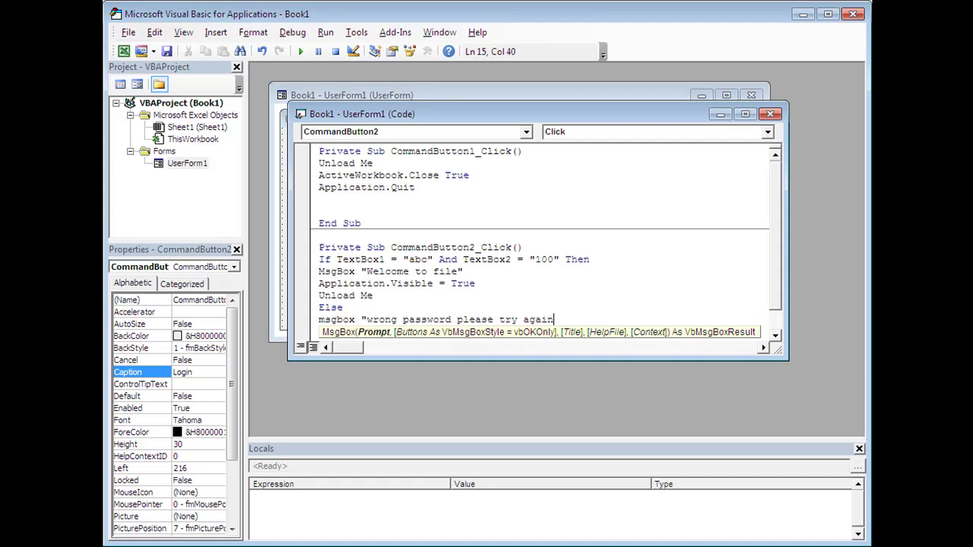
pyautogui.write('"')
pyautogui.press('Return')
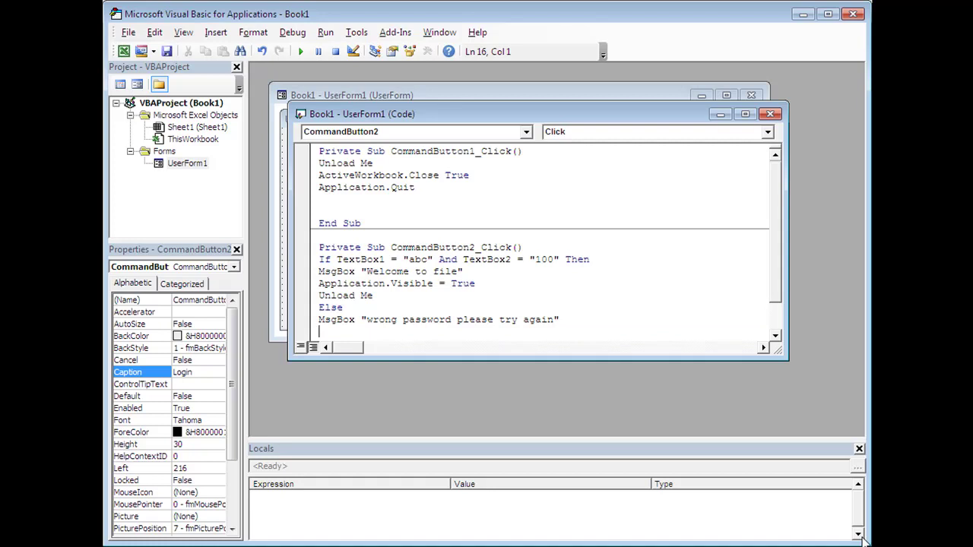
# Close the login check's If block with End If.
pyautogui.write('end if')
pyautogui.press('Return')
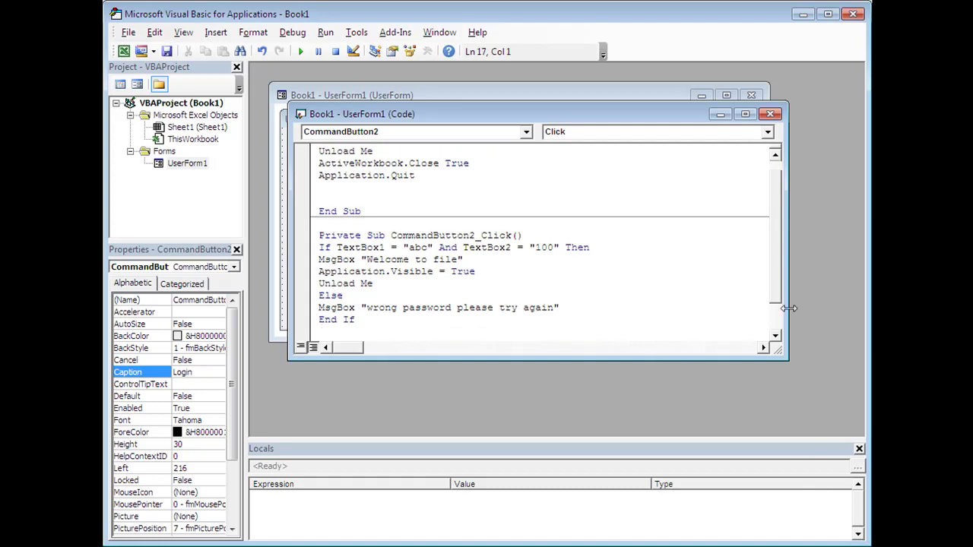
pyautogui.scroll(-1, 642, 247)
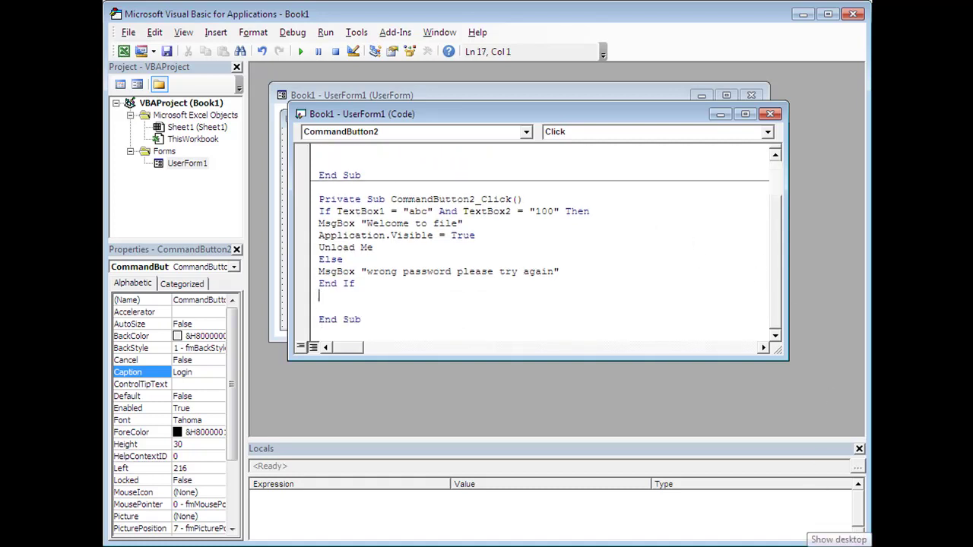
pyautogui.scroll(1, 473, 267)
pyautogui.scroll(-1, 472, 266)
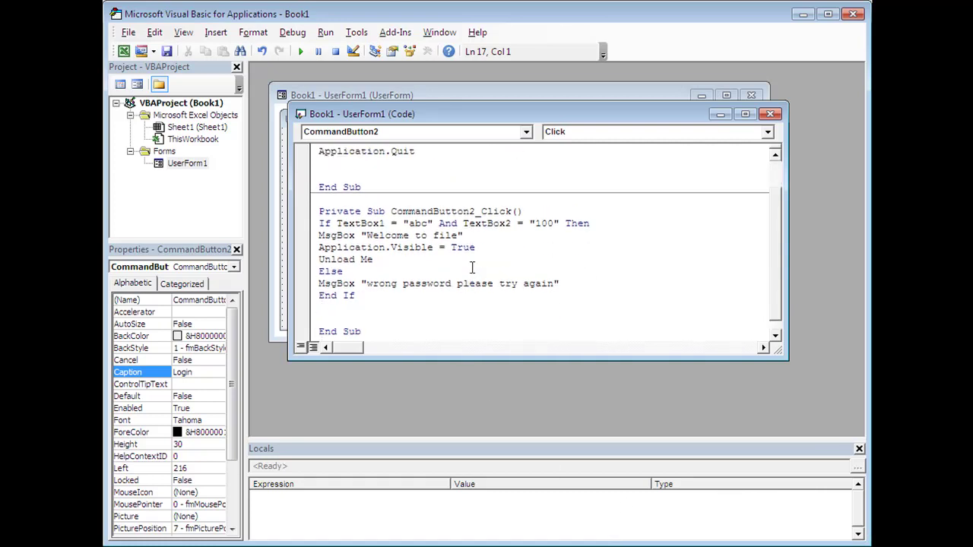
pyautogui.scroll(-1, 472, 267)
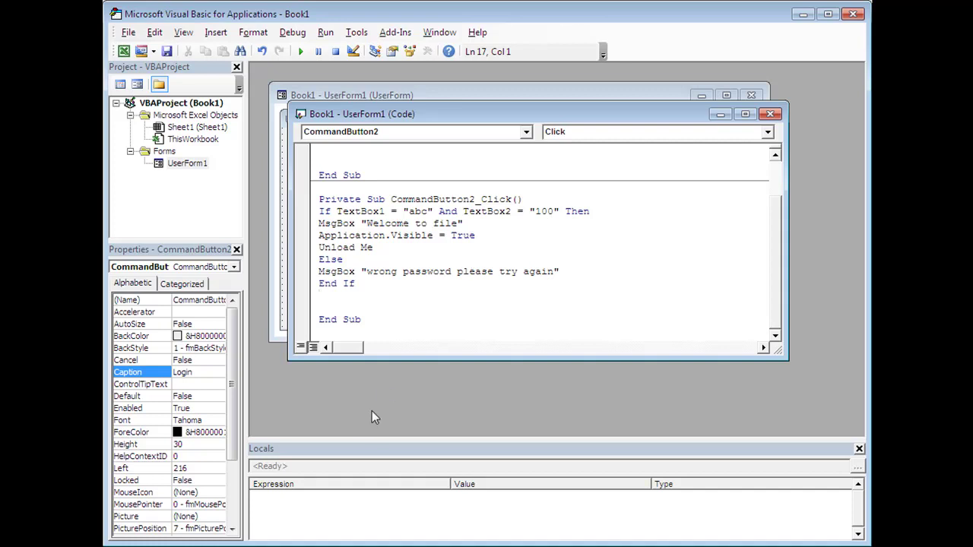
# Close the Login button's code window and open ThisWorkbook's code module from the Project Explorer.
pyautogui.click(770, 114)
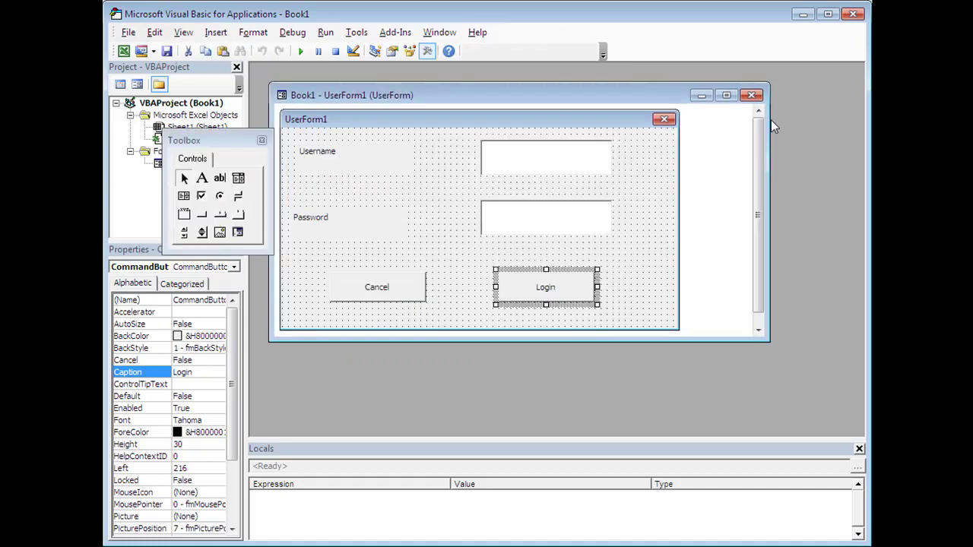
pyautogui.click(131, 183)
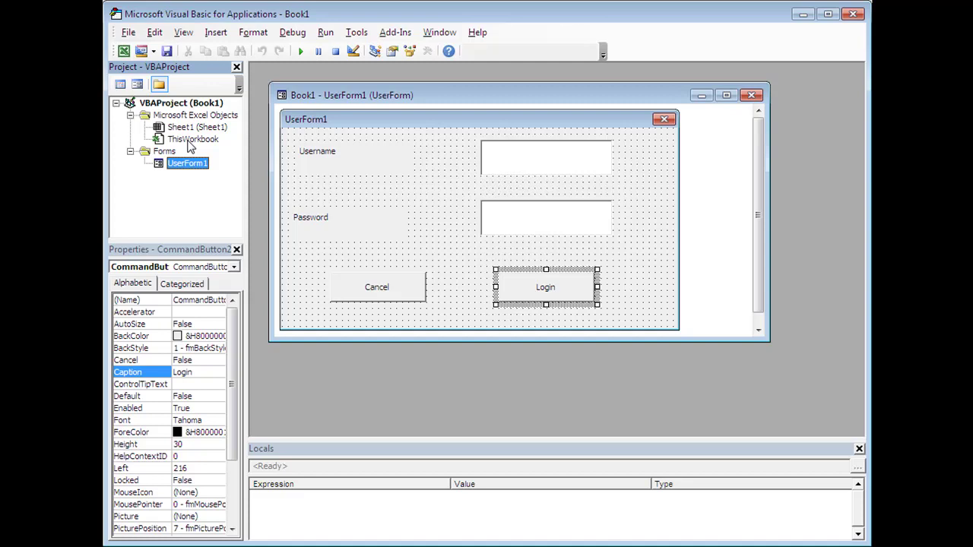
pyautogui.click(190, 145)
pyautogui.rightClick(190, 144)
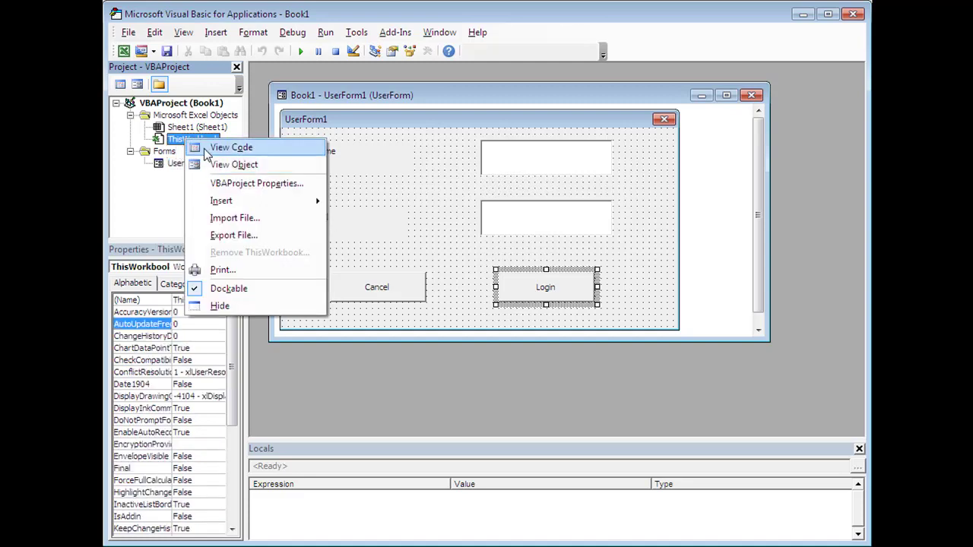
pyautogui.click(206, 148)
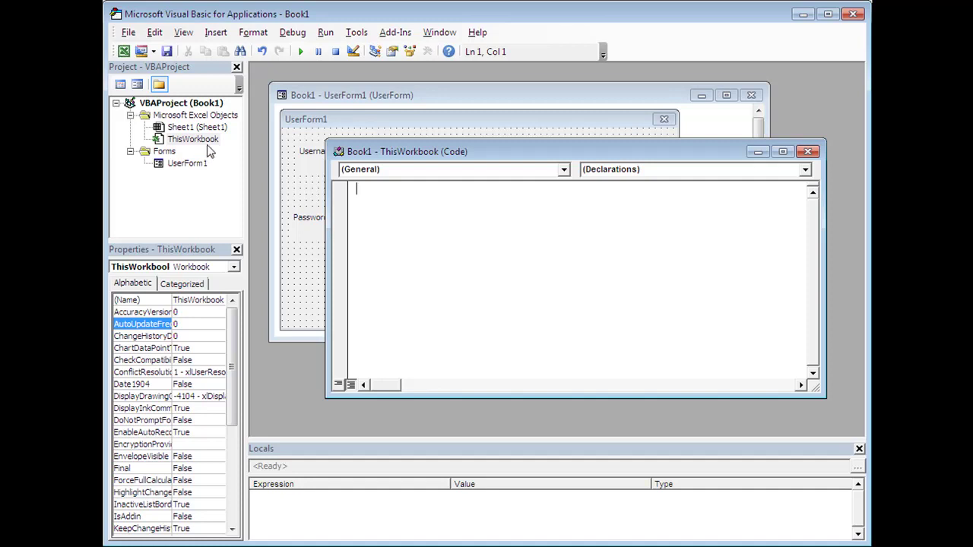
# Create the Workbook_Open procedure with Application.Visible = False.
pyautogui.click(544, 174)
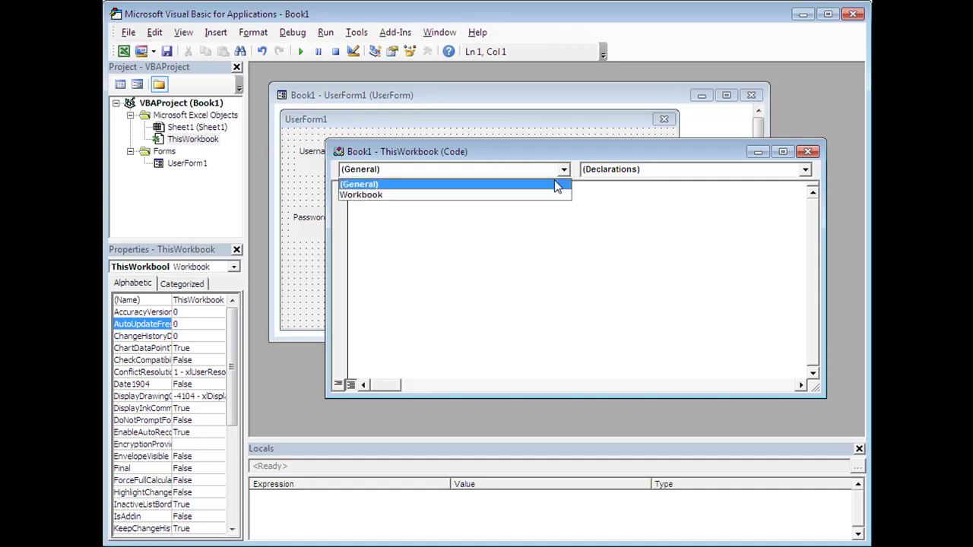
pyautogui.click(548, 192)
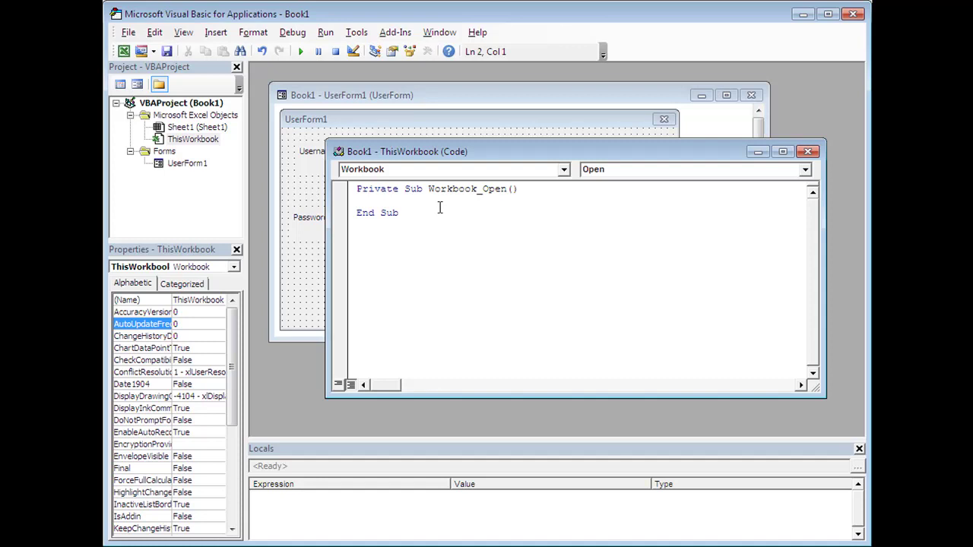
pyautogui.write('applica')
pyautogui.write('tion.vi')
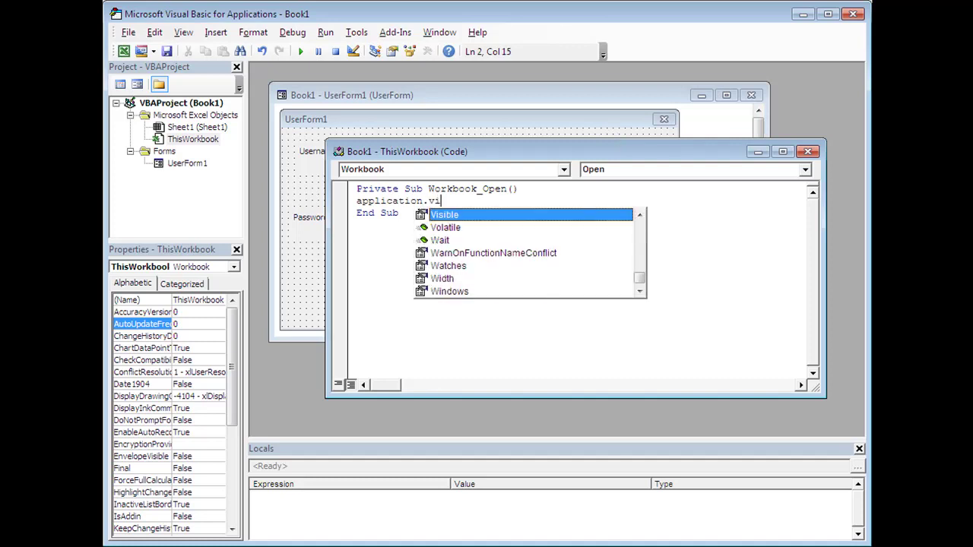
pyautogui.press('Return')
pyautogui.press('Left')
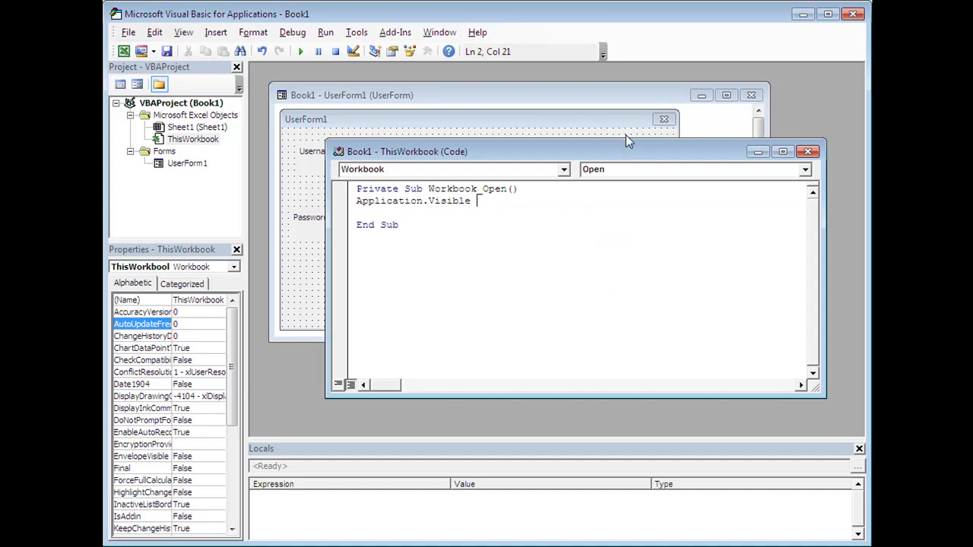
pyautogui.write('=')
pyautogui.press('Return')
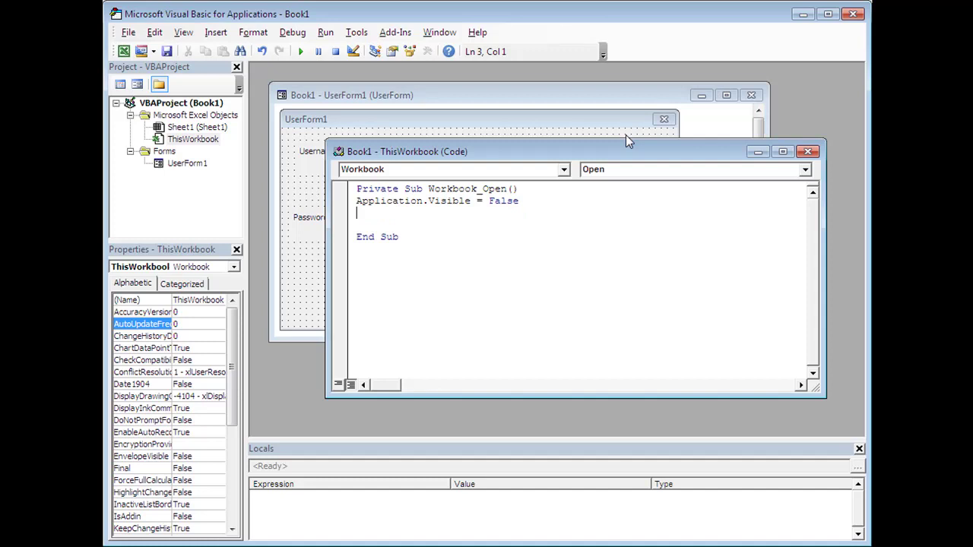
# Add UserForm1.Show to Workbook_Open and close the ThisWorkbook code window.
pyautogui.write('userf')
pyautogui.write('orm1')
pyautogui.write('.sh')
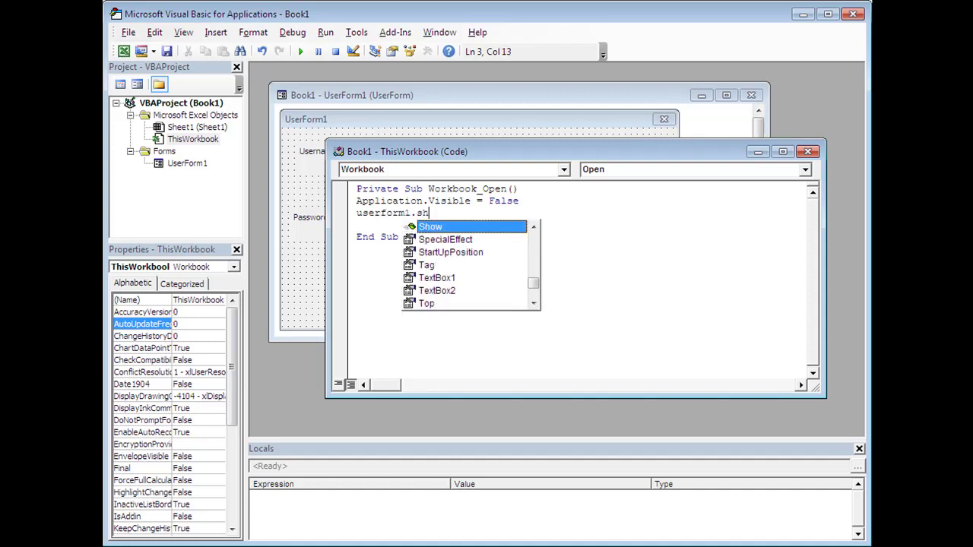
pyautogui.press('Return')
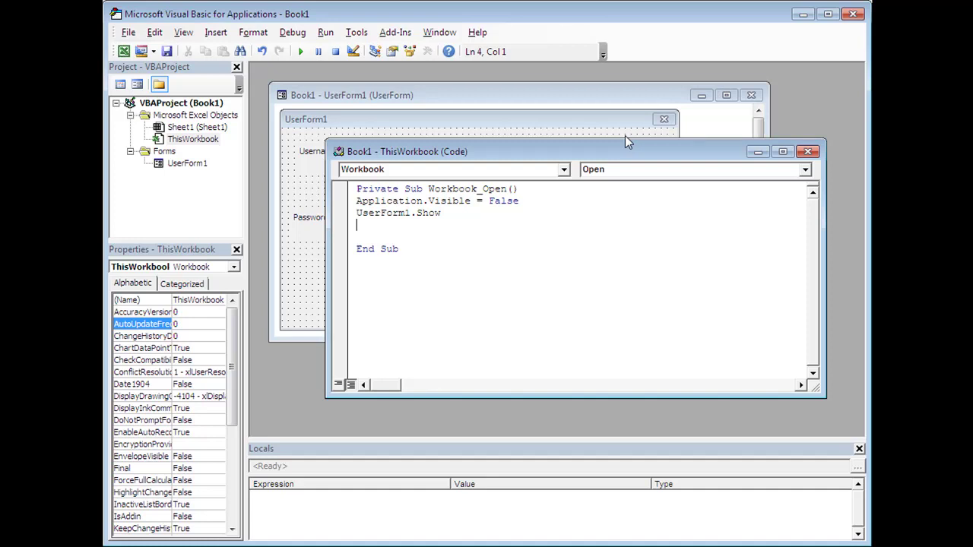
pyautogui.click(808, 152)
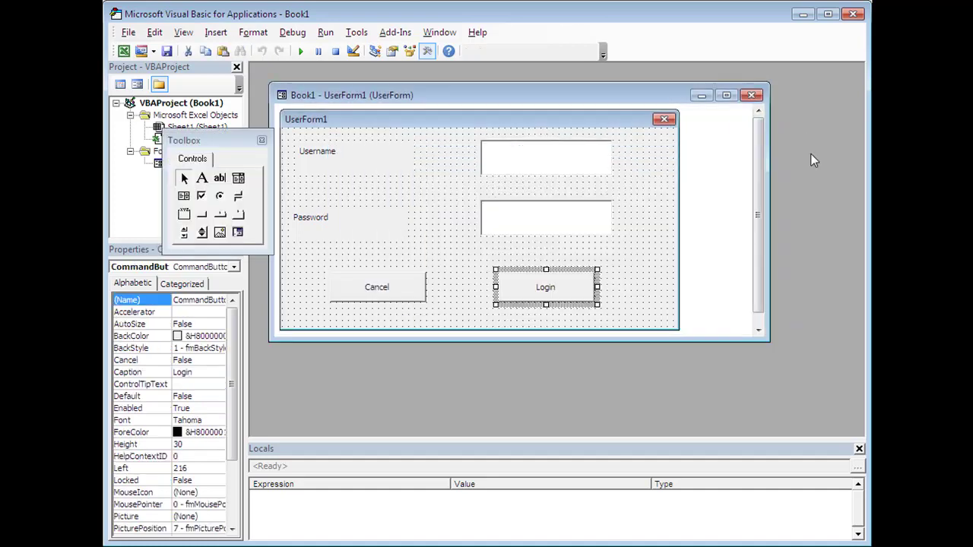
# Save the workbook to the Desktop as 'login', an Excel Macro-Enabled Workbook.
pyautogui.click(853, 14)
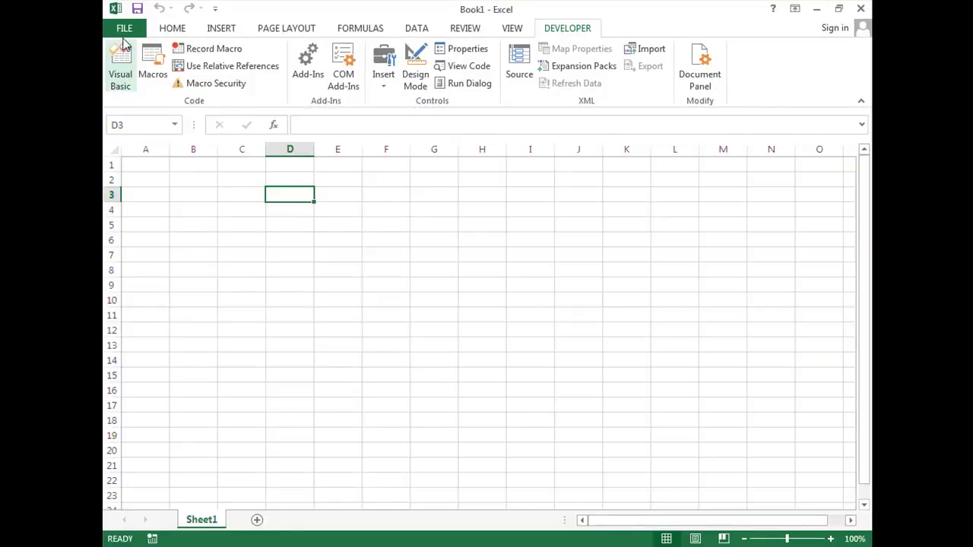
pyautogui.click(124, 31)
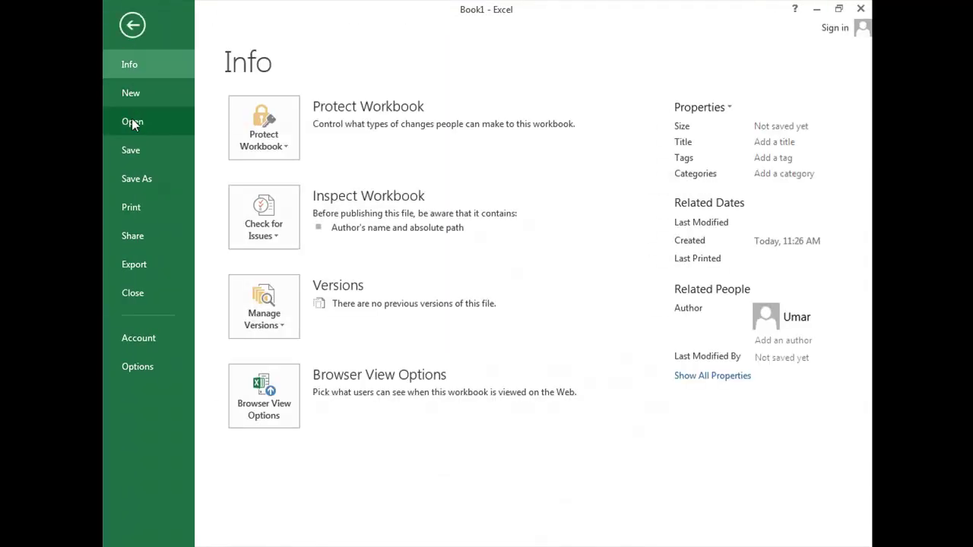
pyautogui.click(130, 151)
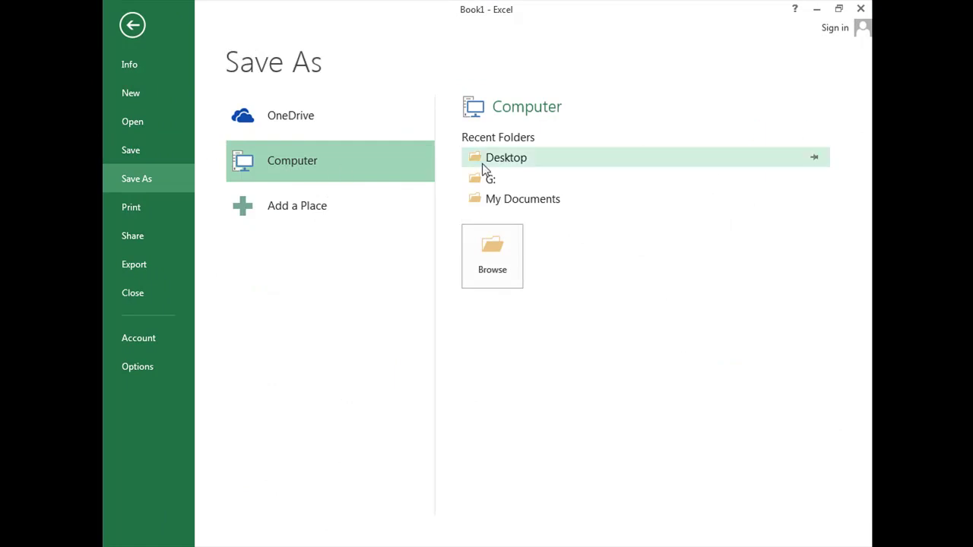
pyautogui.click(507, 158)
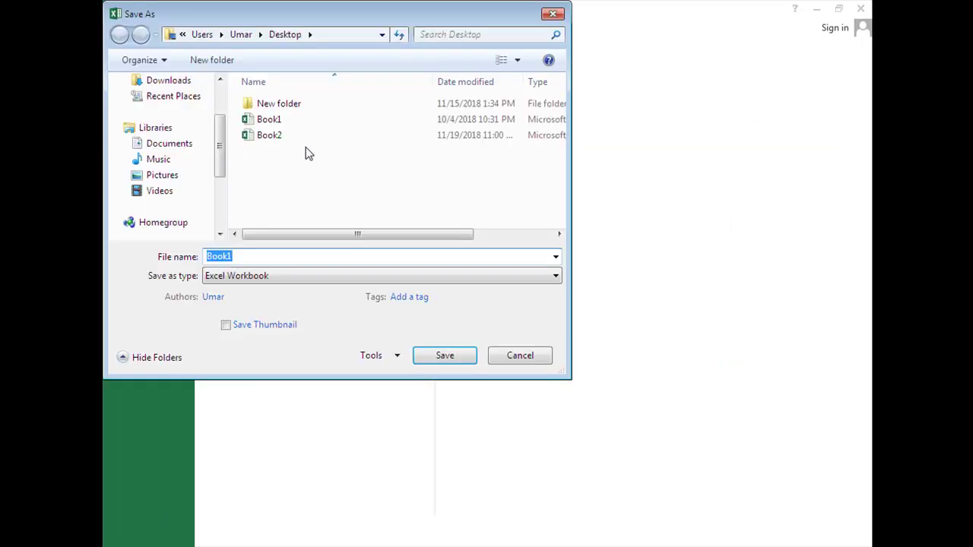
pyautogui.click(239, 276)
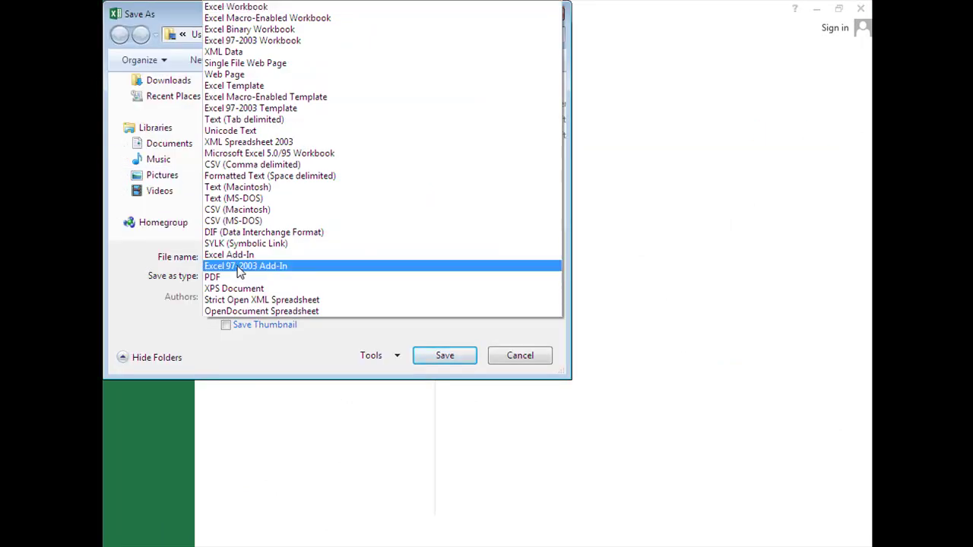
pyautogui.click(352, 25)
pyautogui.doubleClick(243, 256)
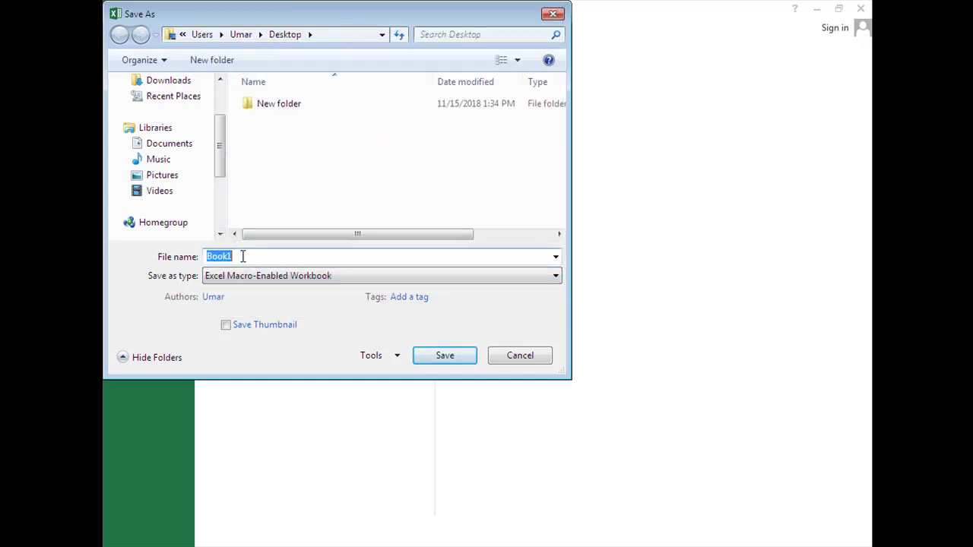
pyautogui.write('login')
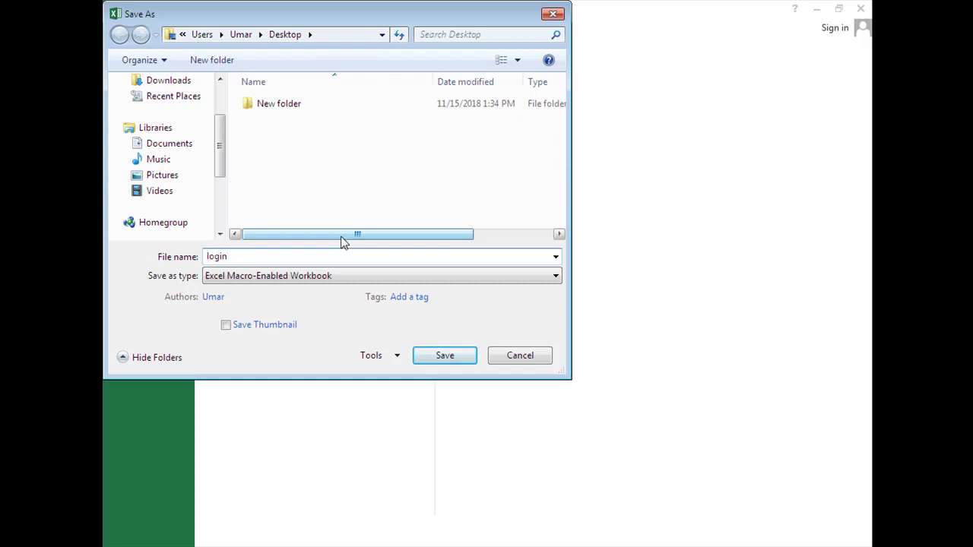
pyautogui.click(430, 352)
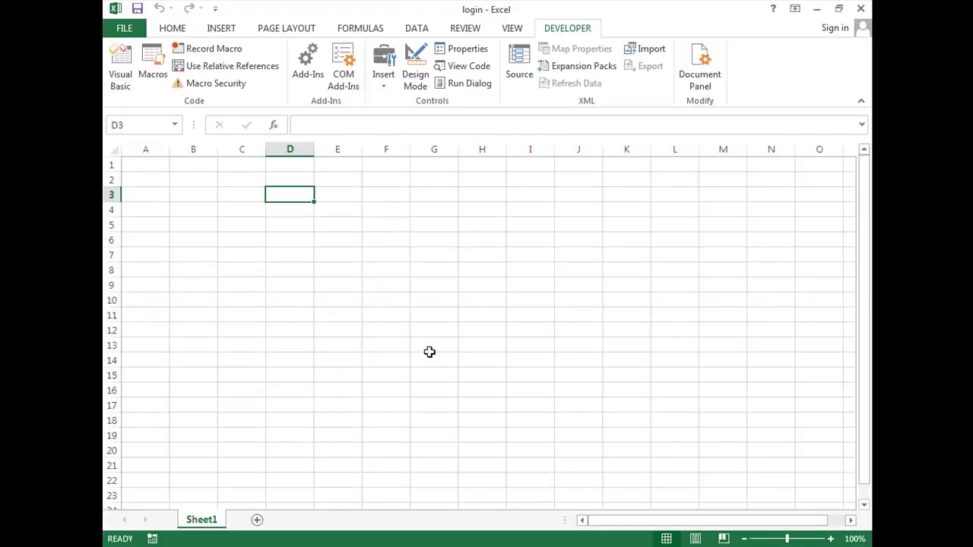
# Close Excel, reopen login from the desktop, and enable its macros.
pyautogui.click(861, 9)
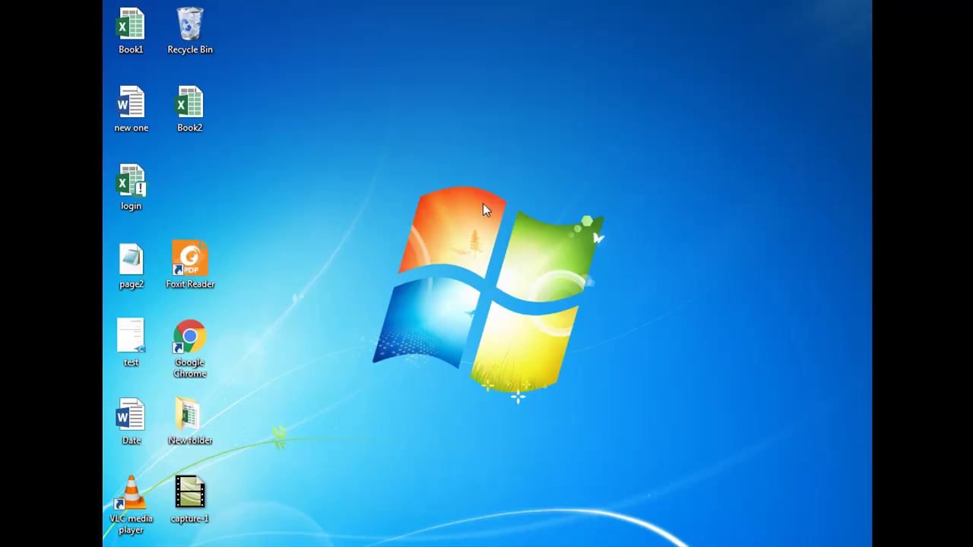
pyautogui.doubleClick(128, 194)
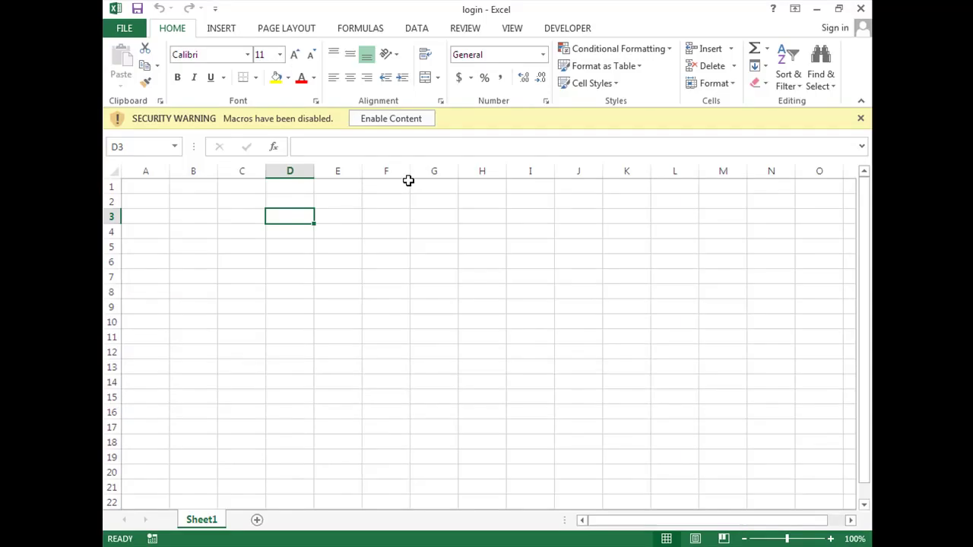
pyautogui.click(403, 122)
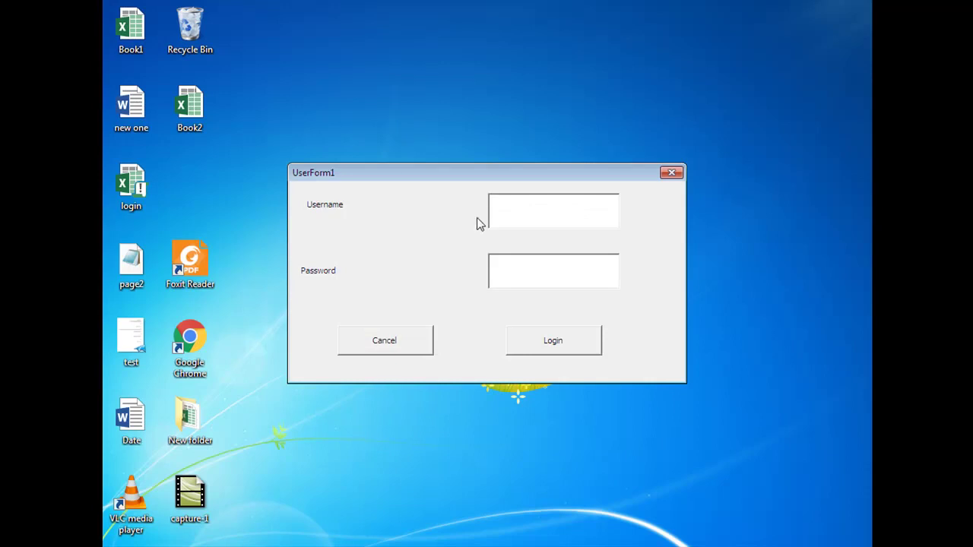
# Sign in with the username and password, dismiss the welcome message, and close the workbook.
pyautogui.write('abc')
pyautogui.click(500, 268)
pyautogui.write('100')
pyautogui.click(555, 340)
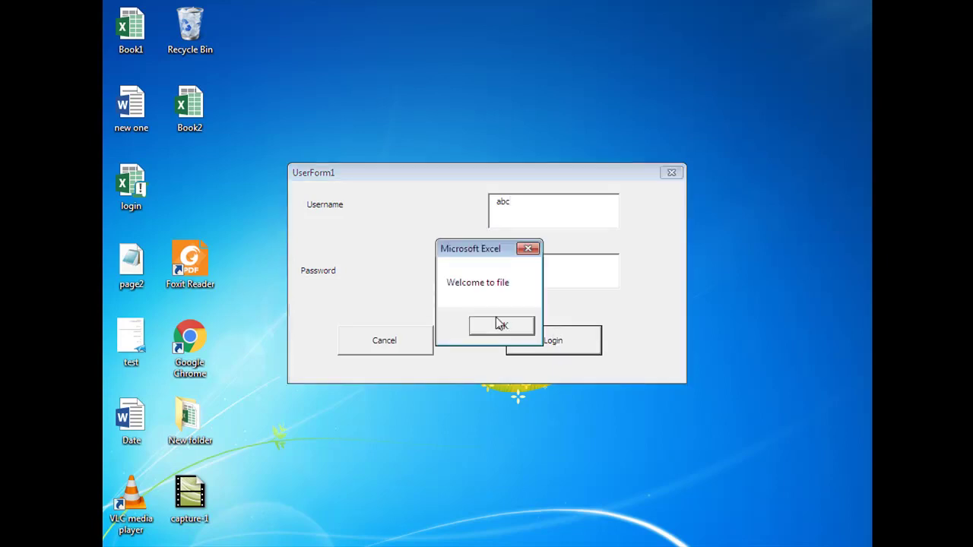
pyautogui.click(503, 328)
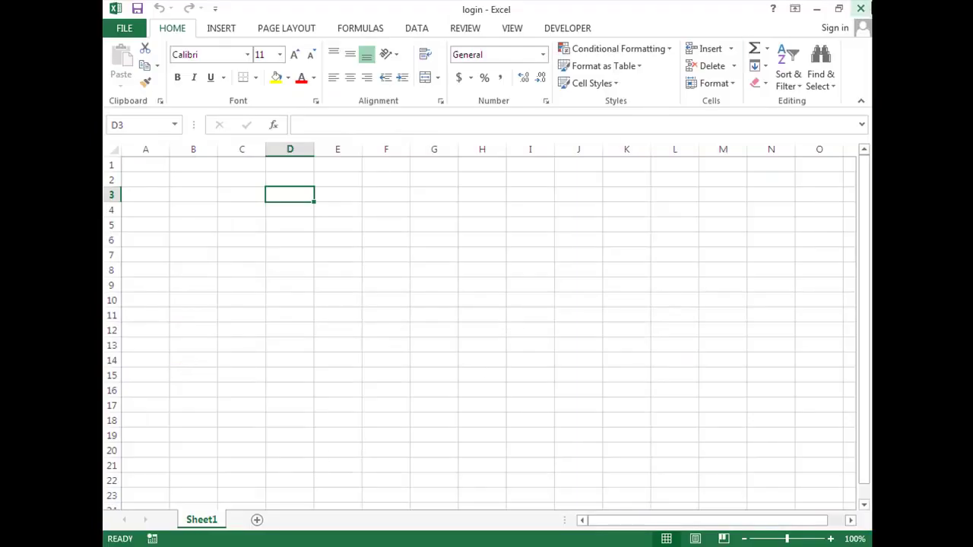
pyautogui.click(862, 8)
# Reopen login, submit a wrong password, and dismiss the wrong-password message.
pyautogui.doubleClick(131, 186)
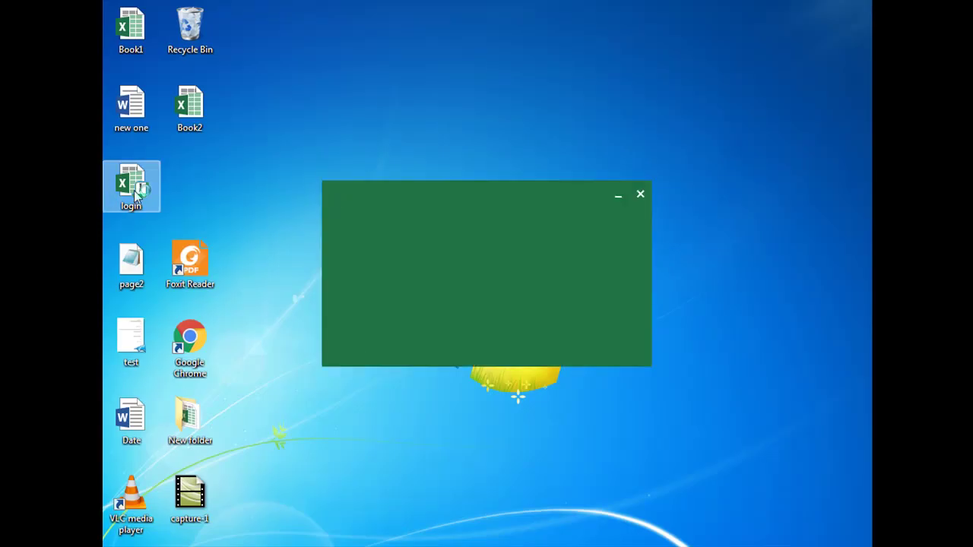
pyautogui.write('abc')
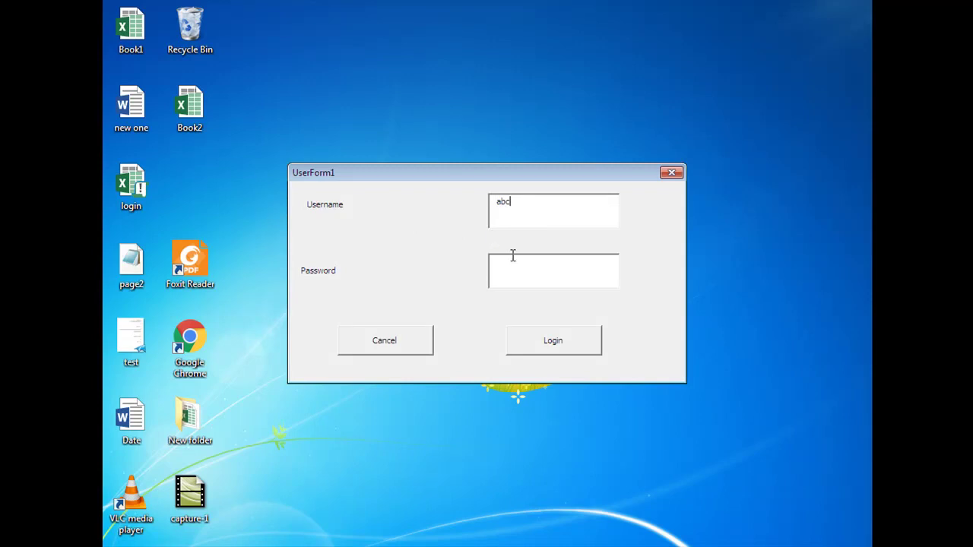
pyautogui.write('200')
pyautogui.click(521, 337)
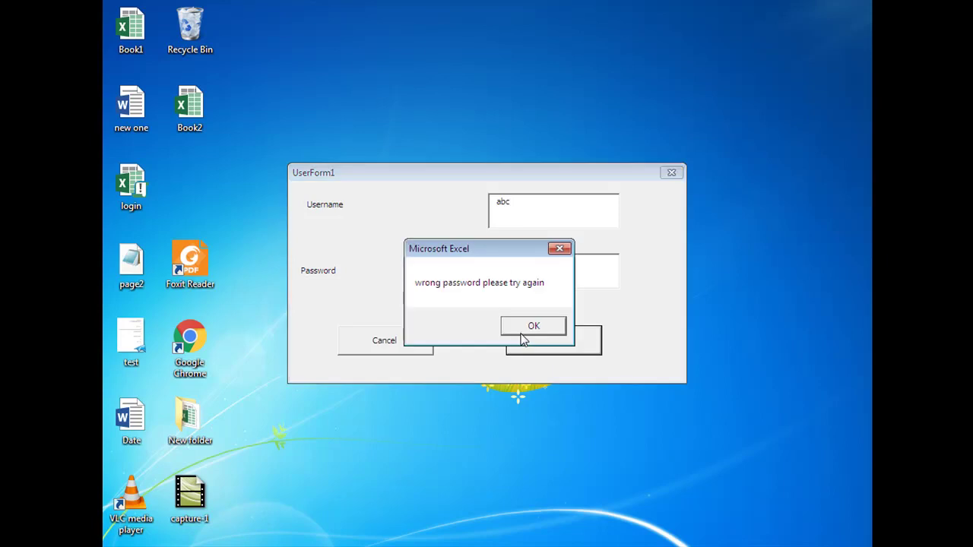
pyautogui.click(512, 328)
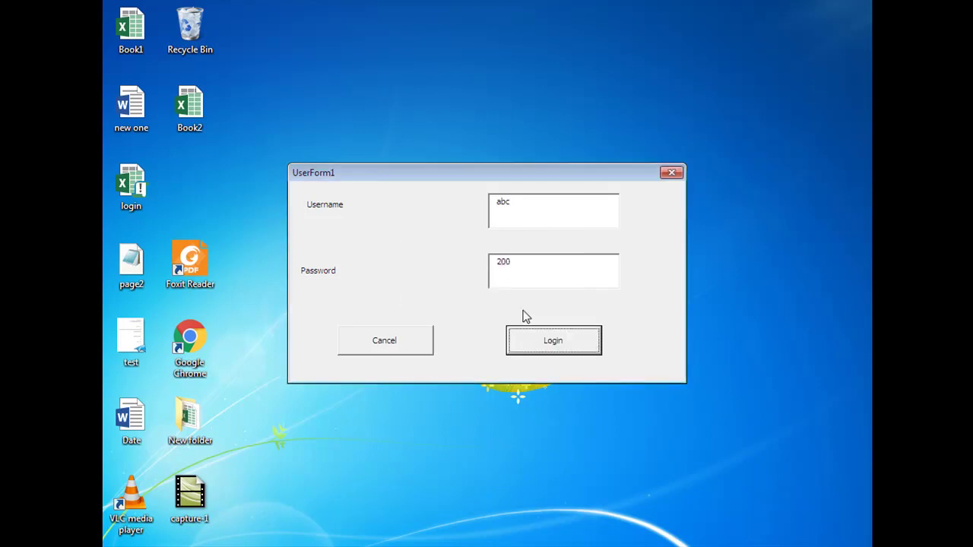
# Log in with the corrected password, then close Excel and reopen login to see the form again.
pyautogui.click(543, 264)
pyautogui.doubleClick(544, 265)
pyautogui.write('100')
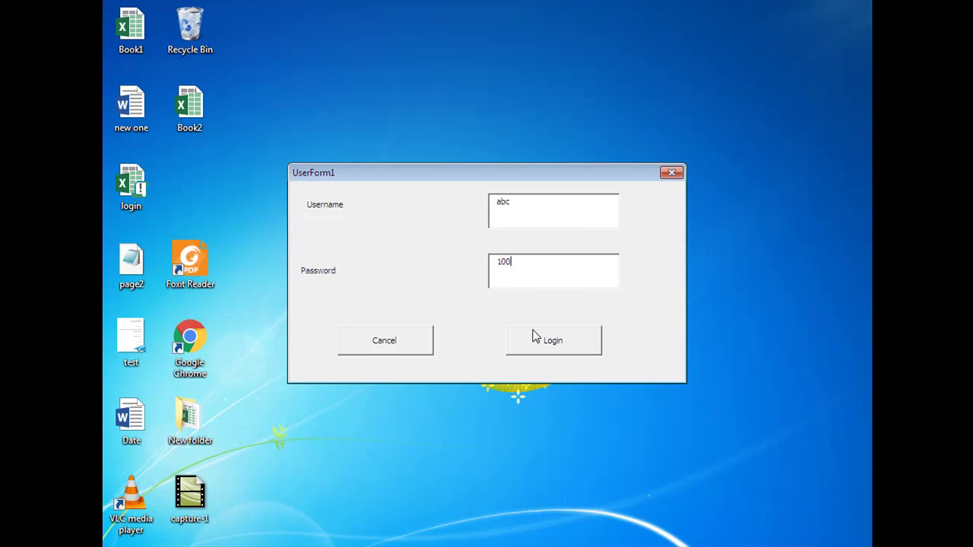
pyautogui.click(540, 337)
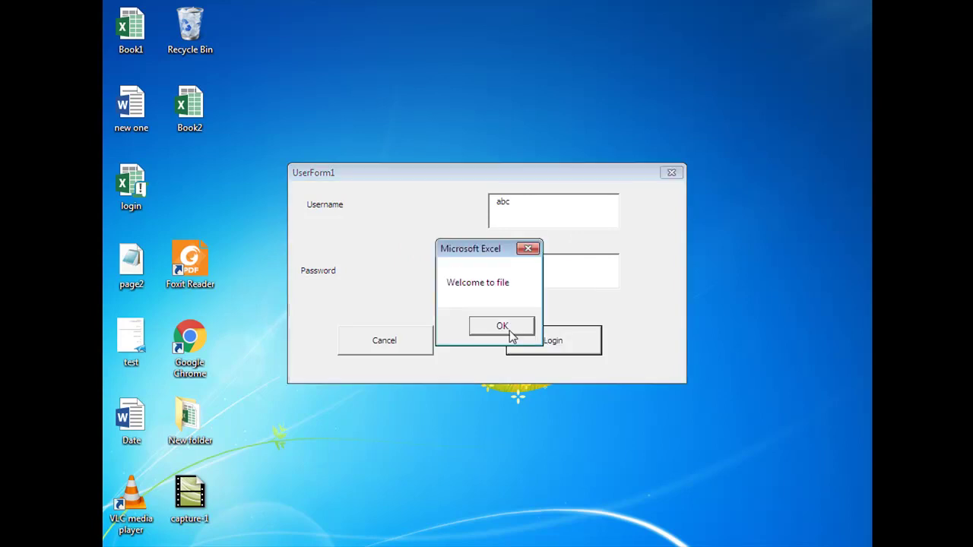
pyautogui.click(504, 326)
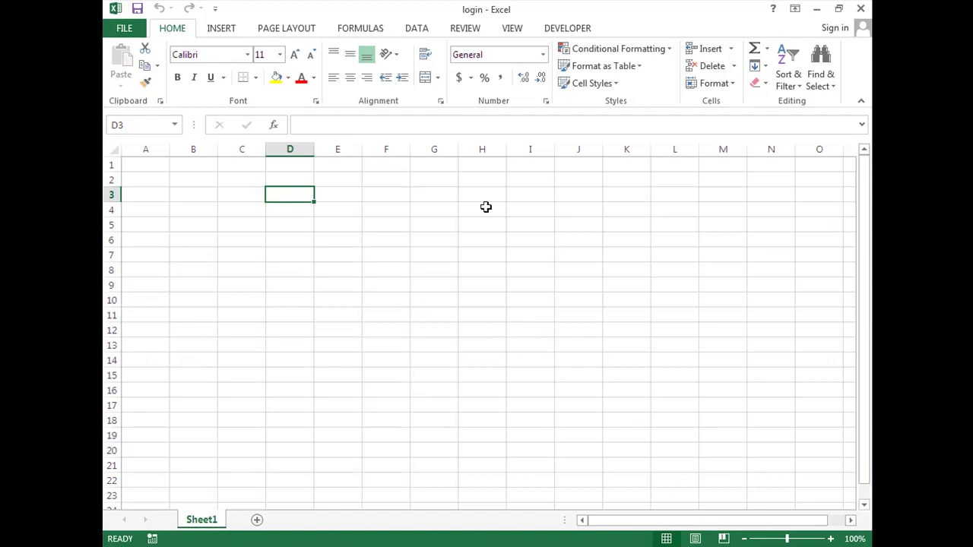
pyautogui.click(861, 8)
pyautogui.doubleClick(134, 191)
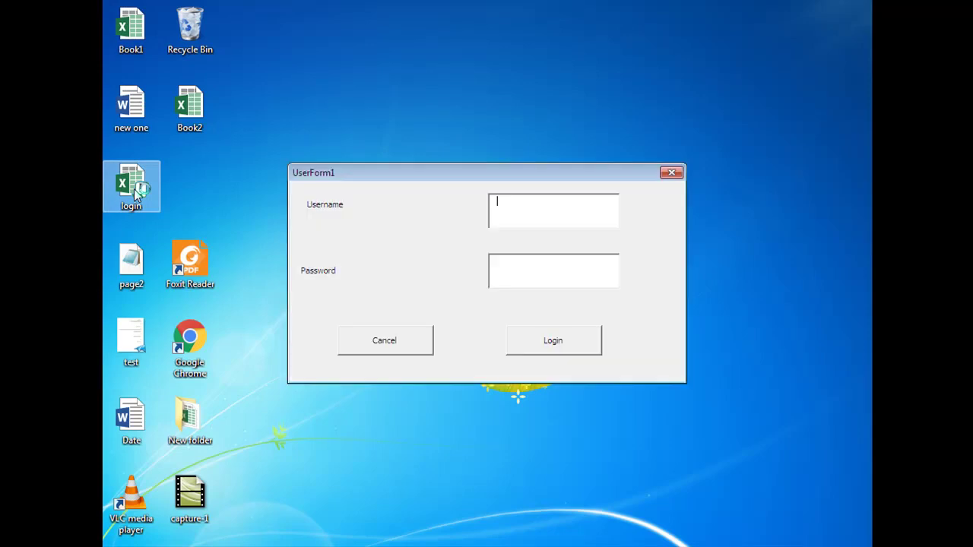